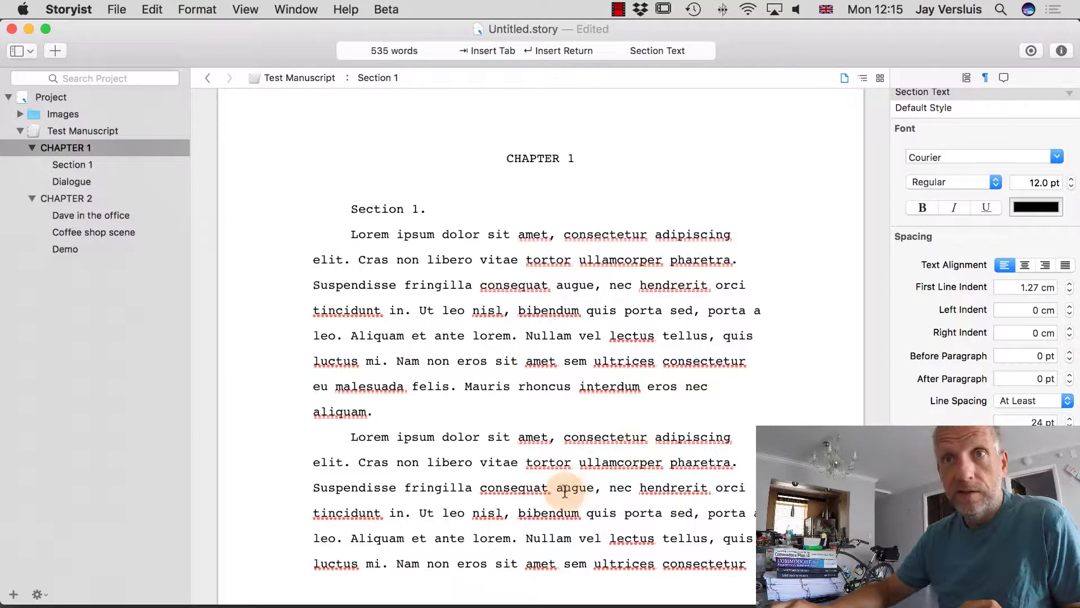
Turn off Check Spelling While Typing for the manuscript text
click(824, 9)
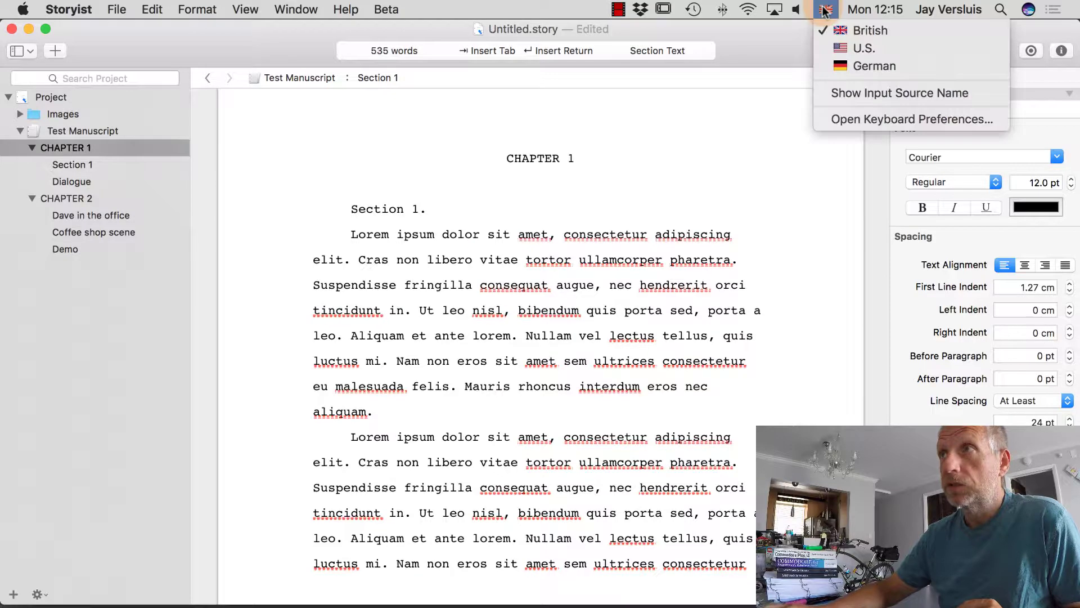
click(685, 260)
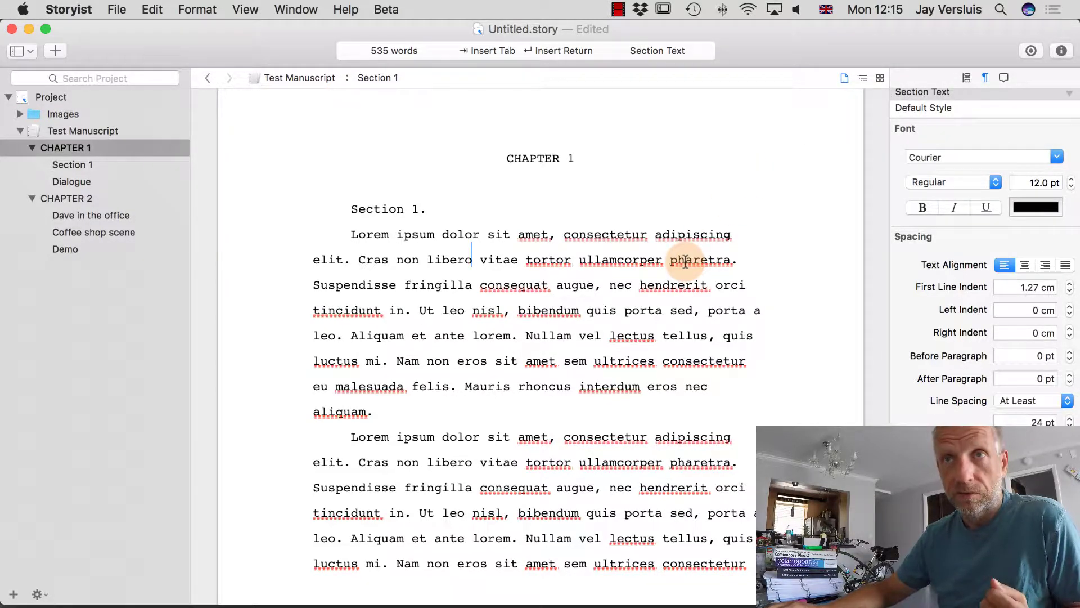
right_click(700, 363)
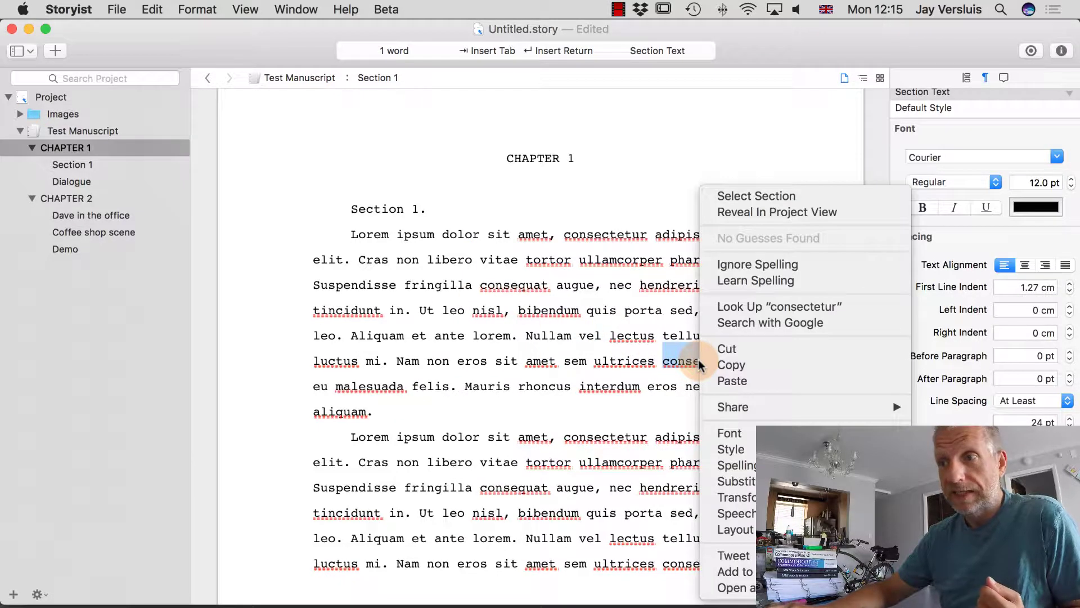
mouse_move(731, 464)
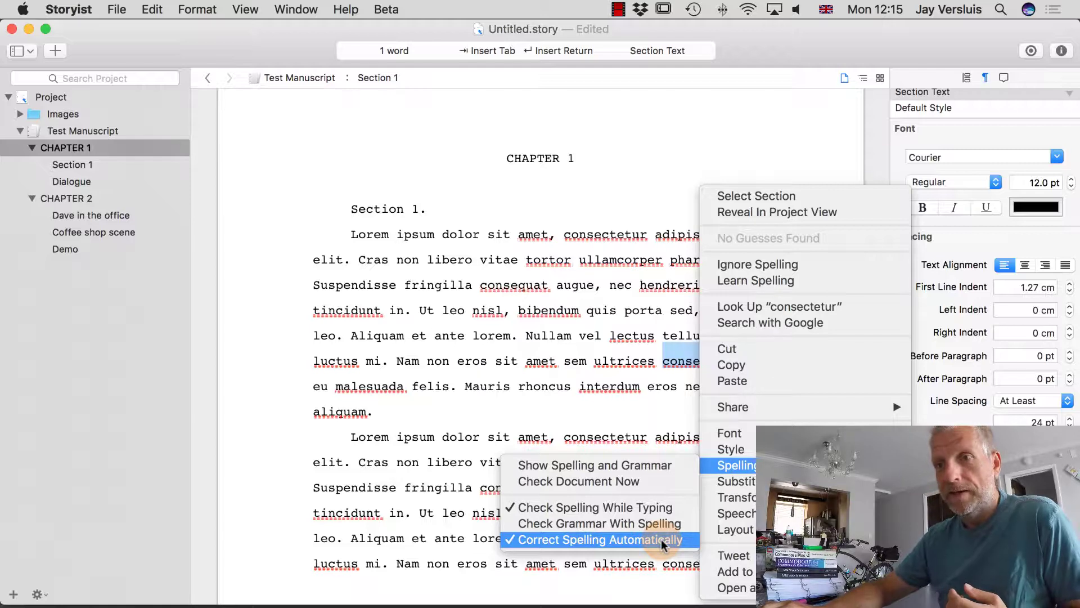
click(680, 507)
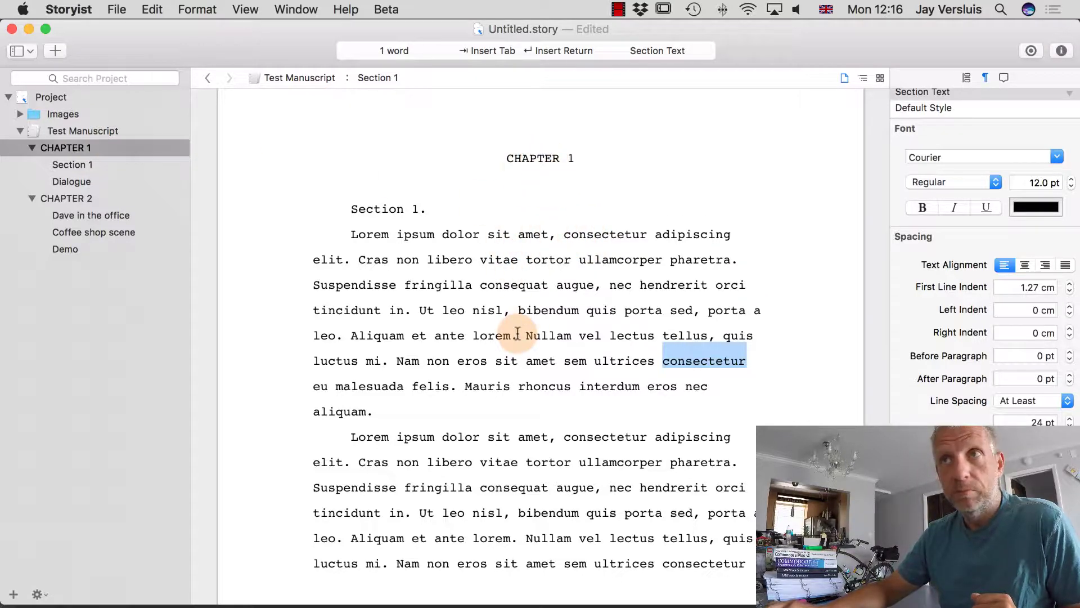
click(534, 159)
click(539, 286)
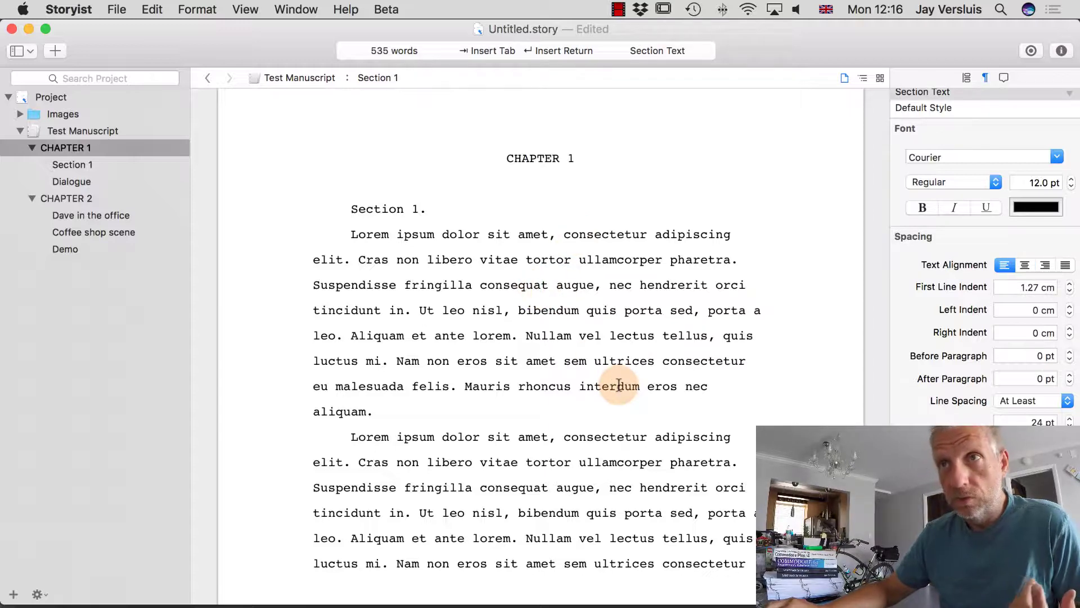
Try bold and italic formatting on the word "tortor" in the first paragraph and return it to regular
double_click(544, 260)
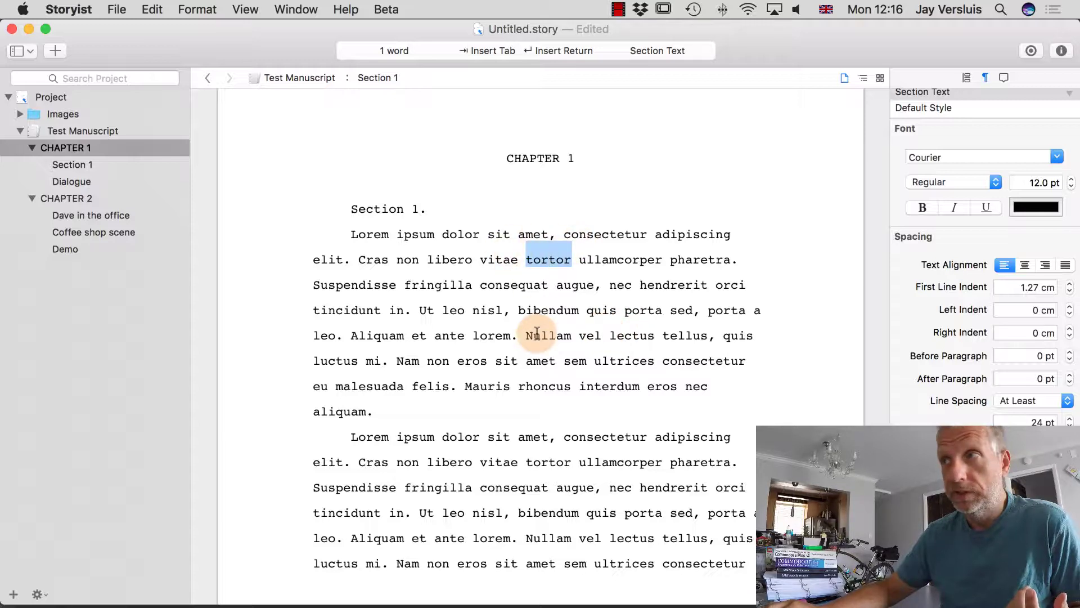
click(923, 208)
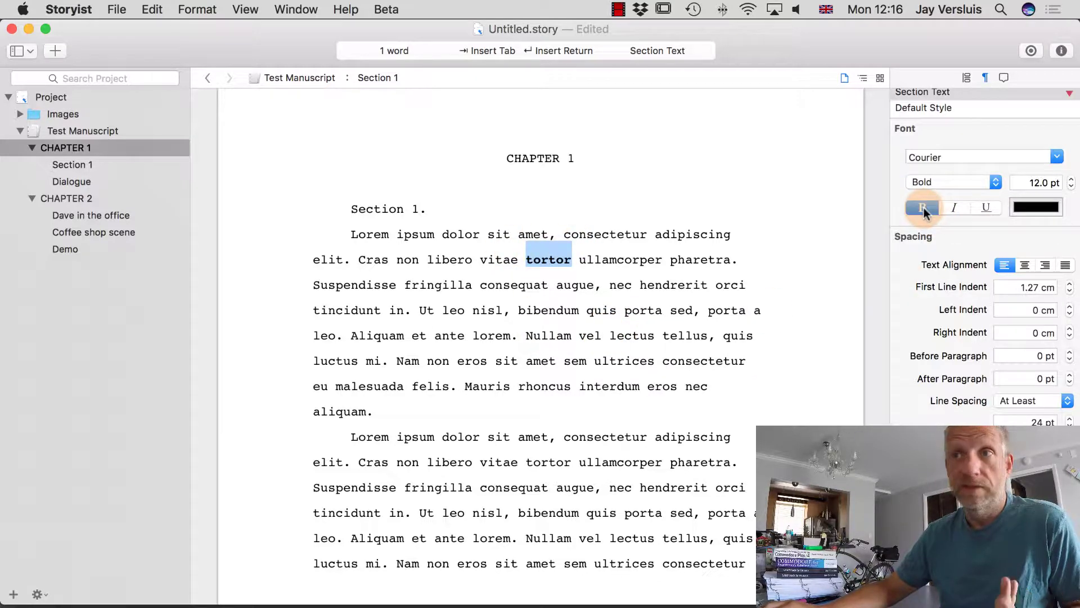
click(924, 208)
click(949, 207)
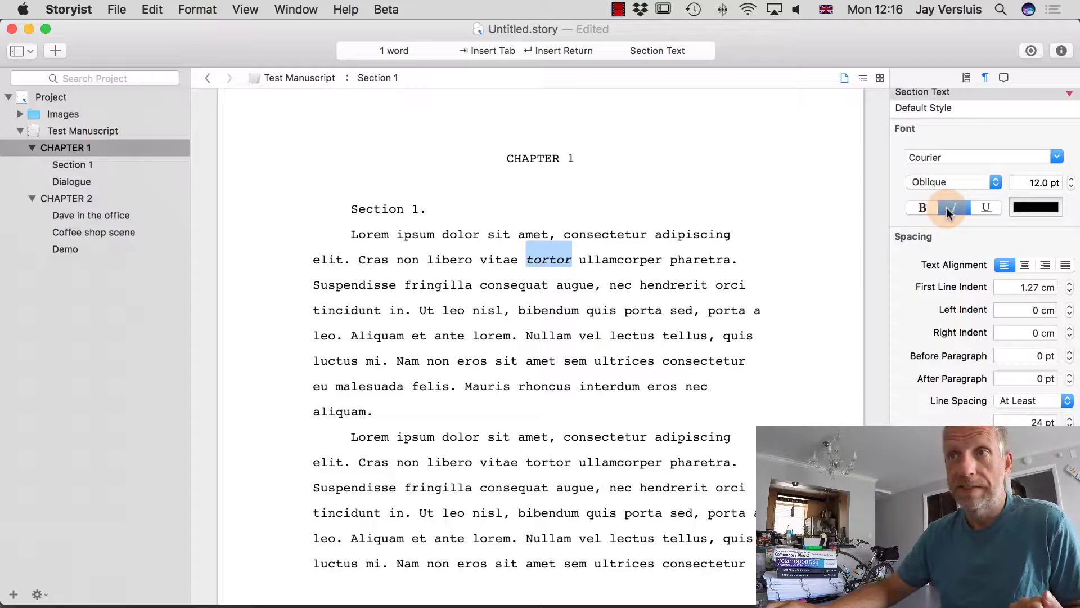
click(920, 208)
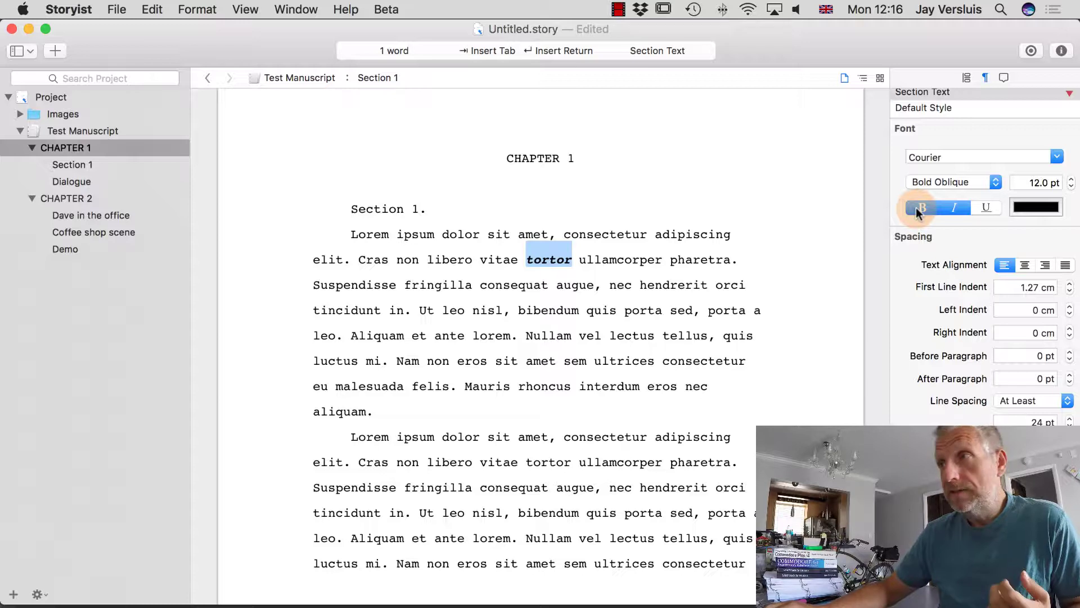
click(915, 207)
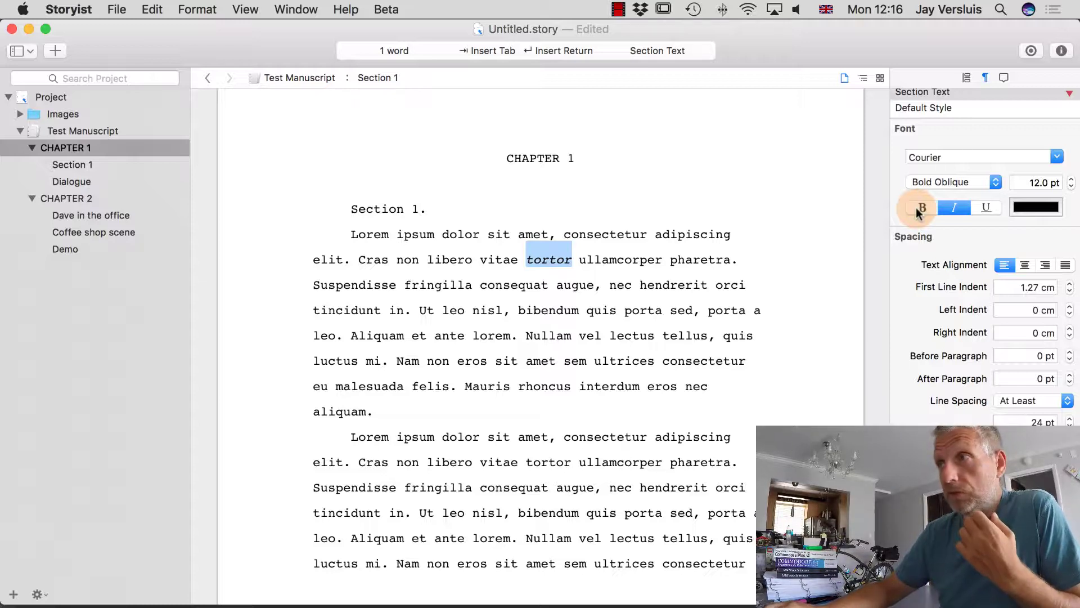
click(953, 208)
Try the Cracked font on the word "tortor" and undo the font change
click(1057, 157)
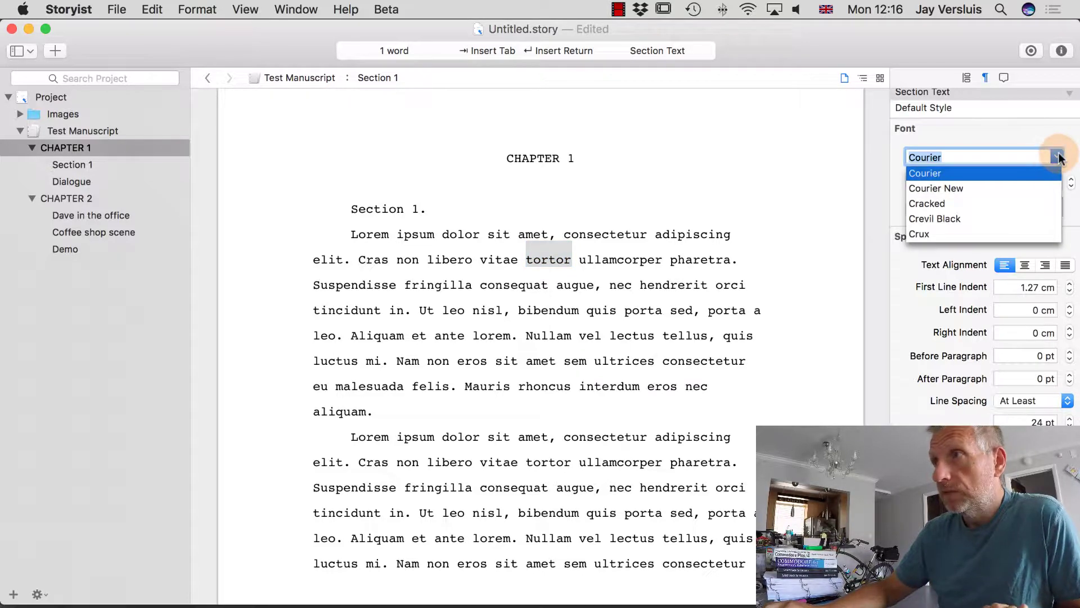
click(957, 204)
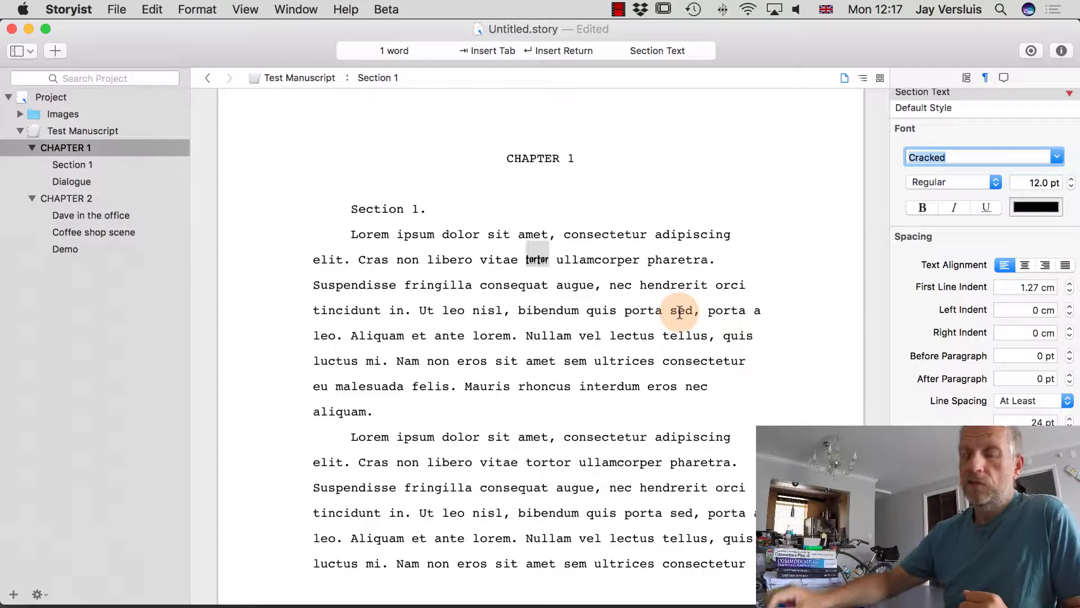
key(super+z)
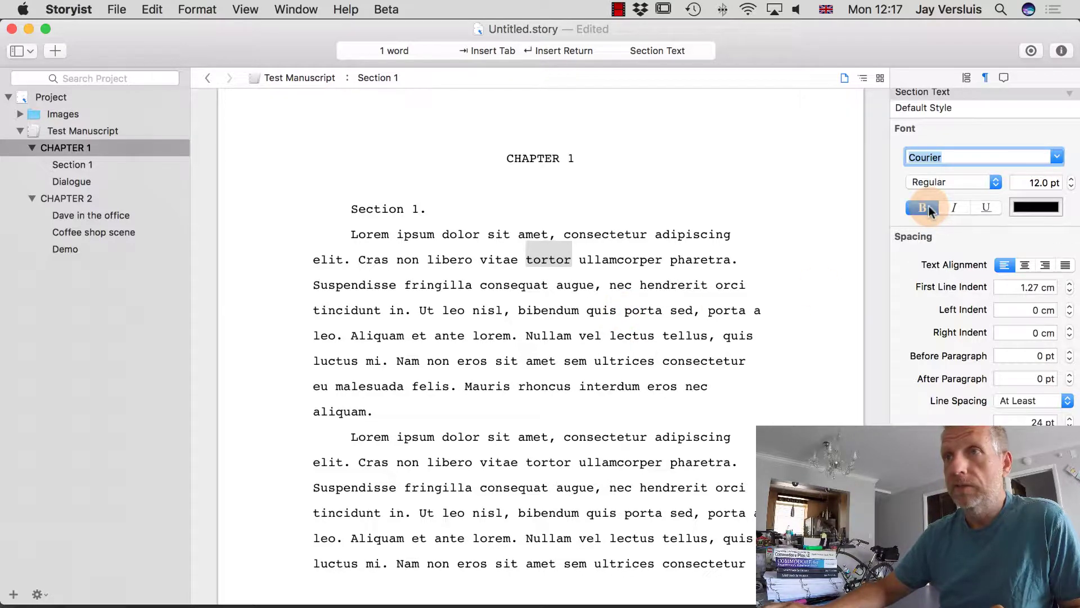
Reselect the word "tortor", apply bold and italic together, and remove both styles again
double_click(548, 259)
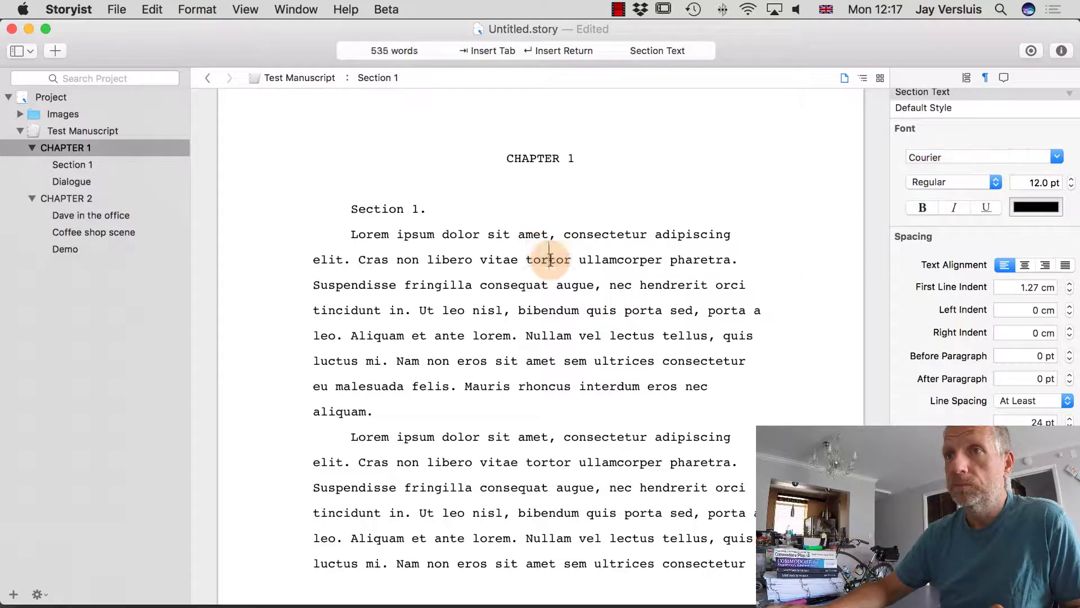
click(920, 208)
click(955, 208)
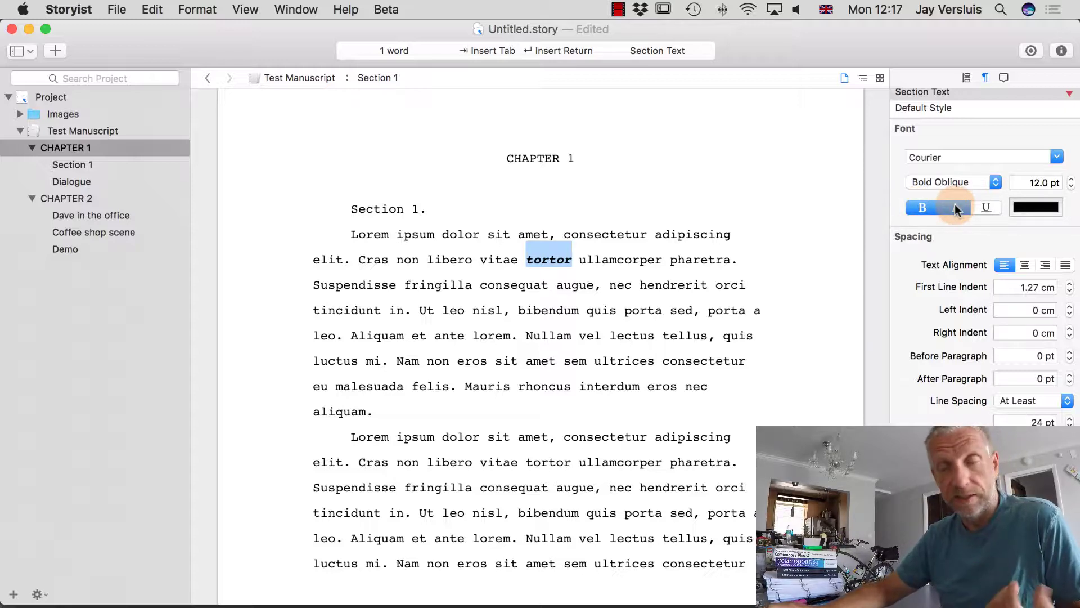
click(954, 204)
click(924, 206)
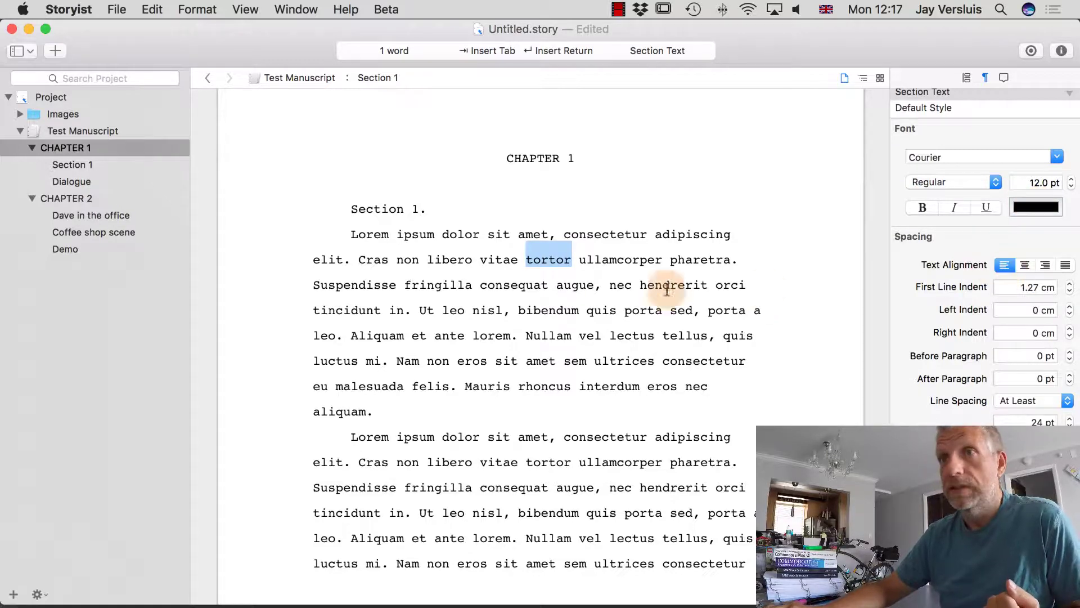
Try centring the "Section 1." line and return it to left alignment
click(385, 411)
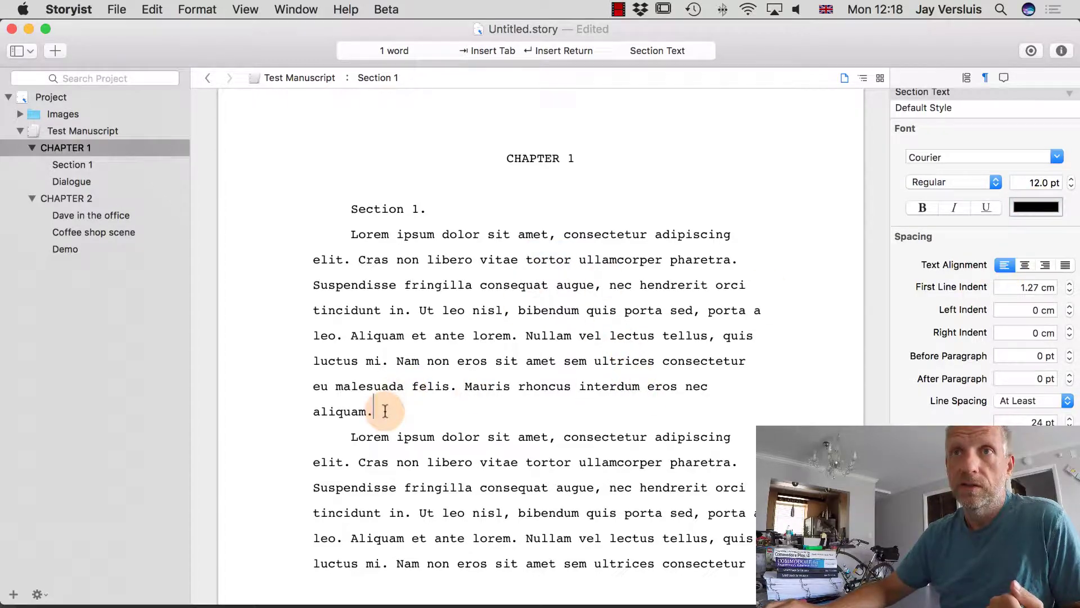
drag(427, 209, 350, 210)
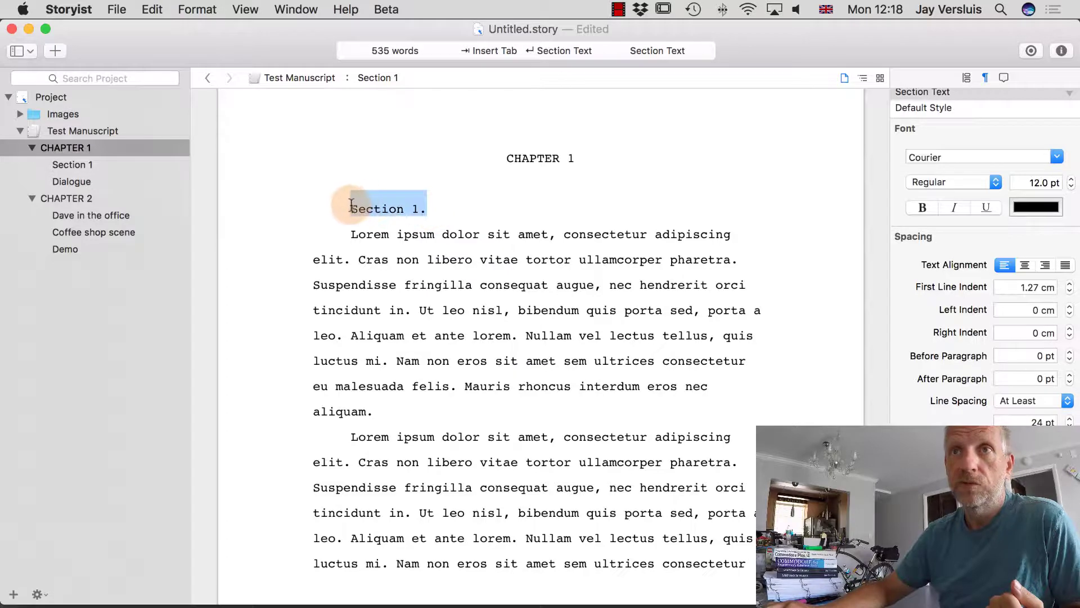
click(1024, 265)
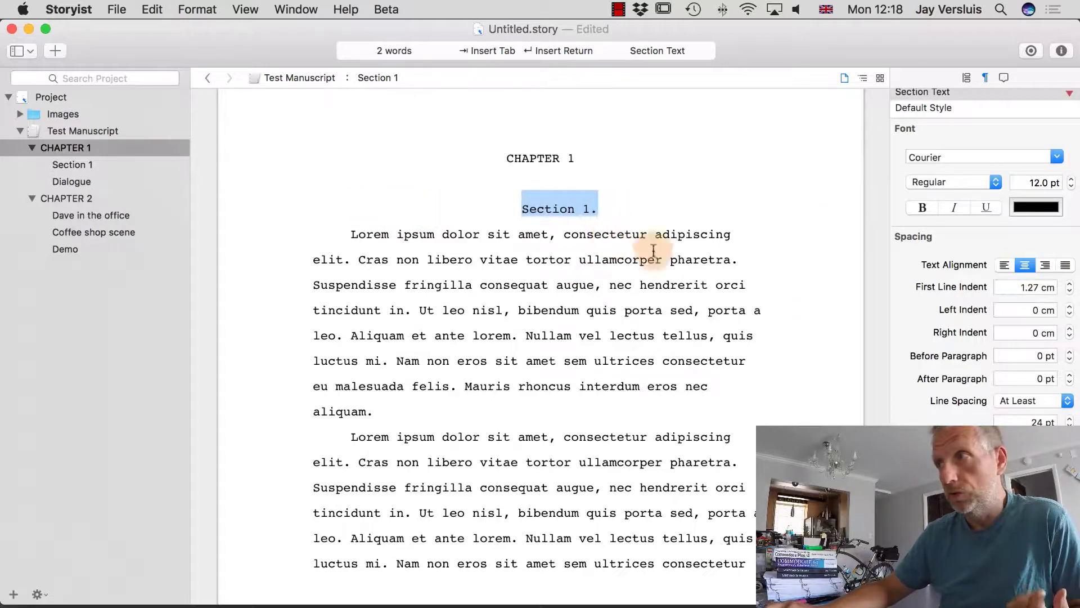
click(1003, 264)
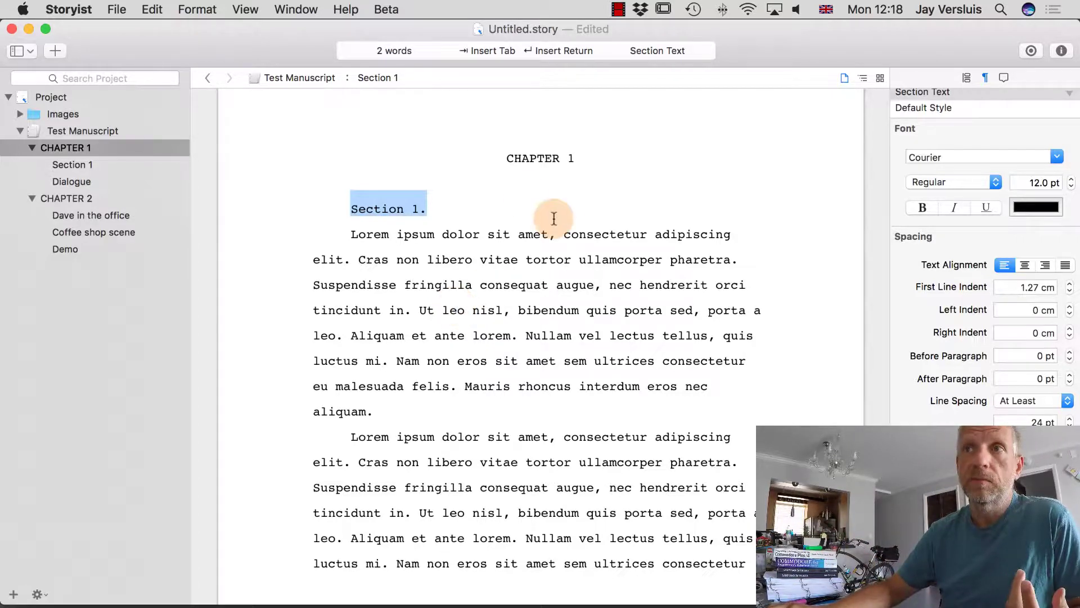
Make the CHAPTER 1 heading bold and set its font size to 20 pt
click(535, 158)
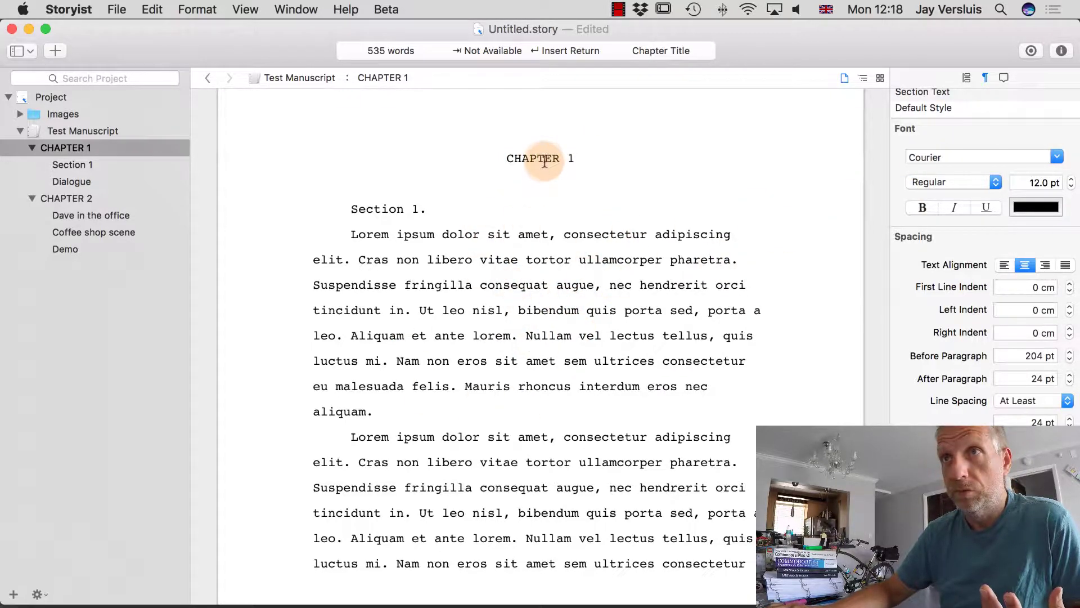
click(542, 262)
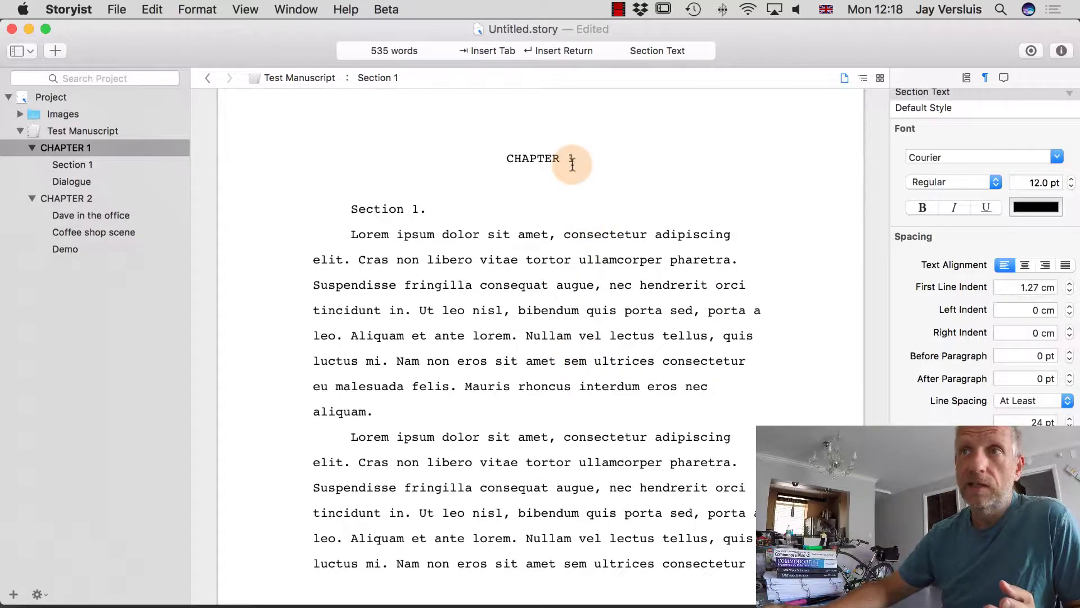
drag(579, 160, 457, 161)
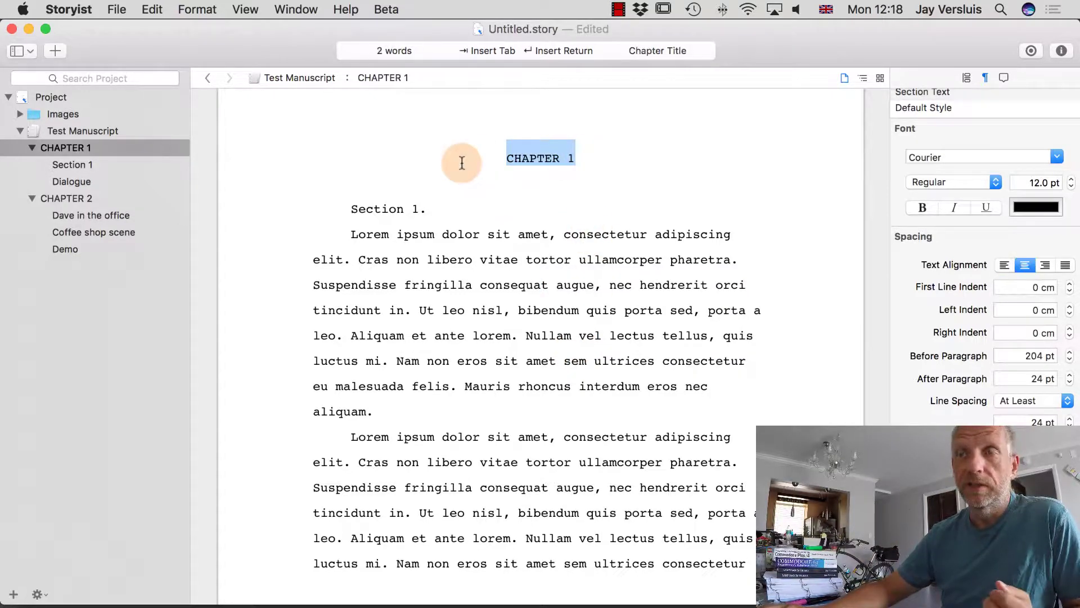
click(923, 208)
click(1071, 179)
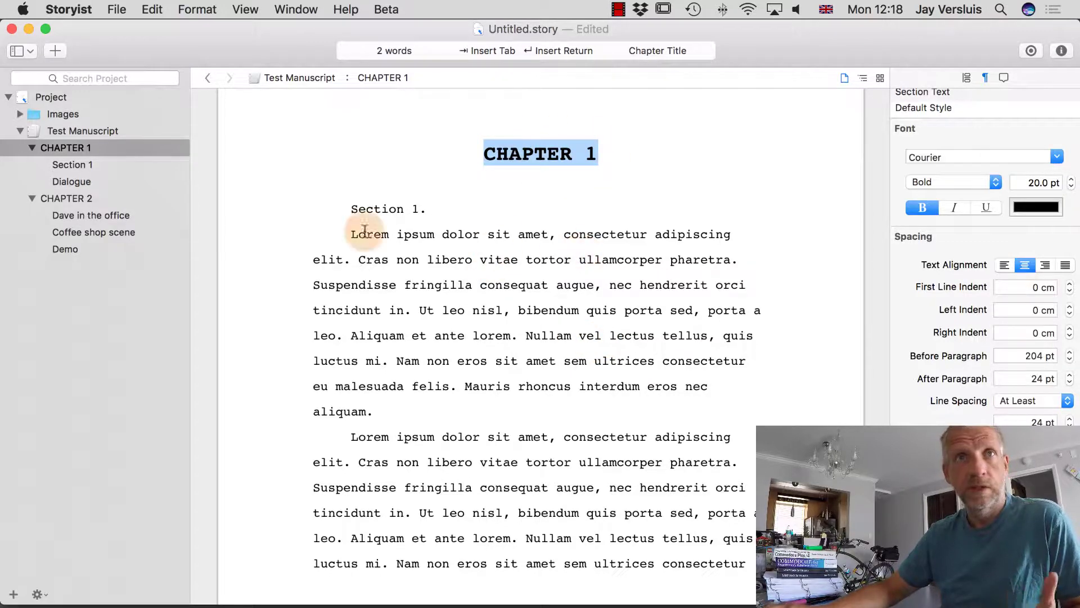
Go to CHAPTER 2 and select its heading to compare its formatting with the CHAPTER 1 heading
click(80, 195)
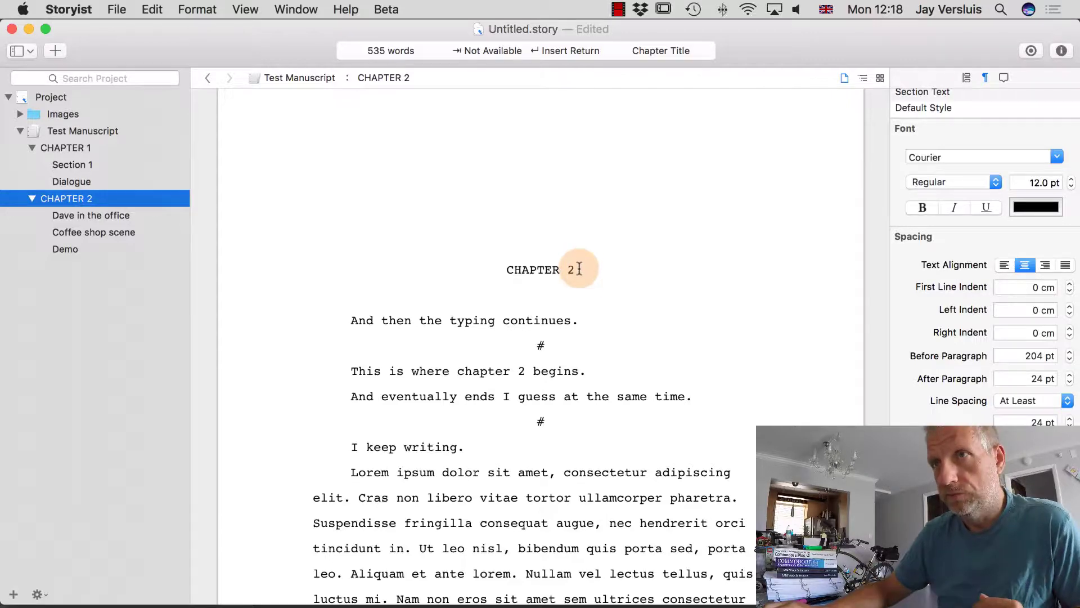
drag(578, 269, 472, 268)
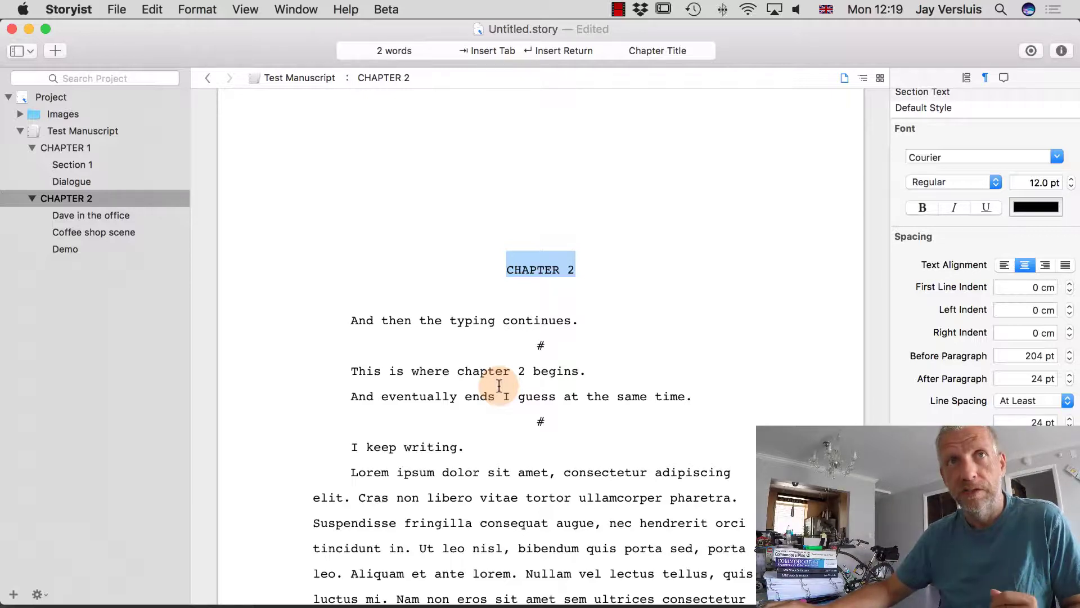
Return to the CHAPTER 1 heading, reduce its font size to 12 pt and remove the bold
click(55, 143)
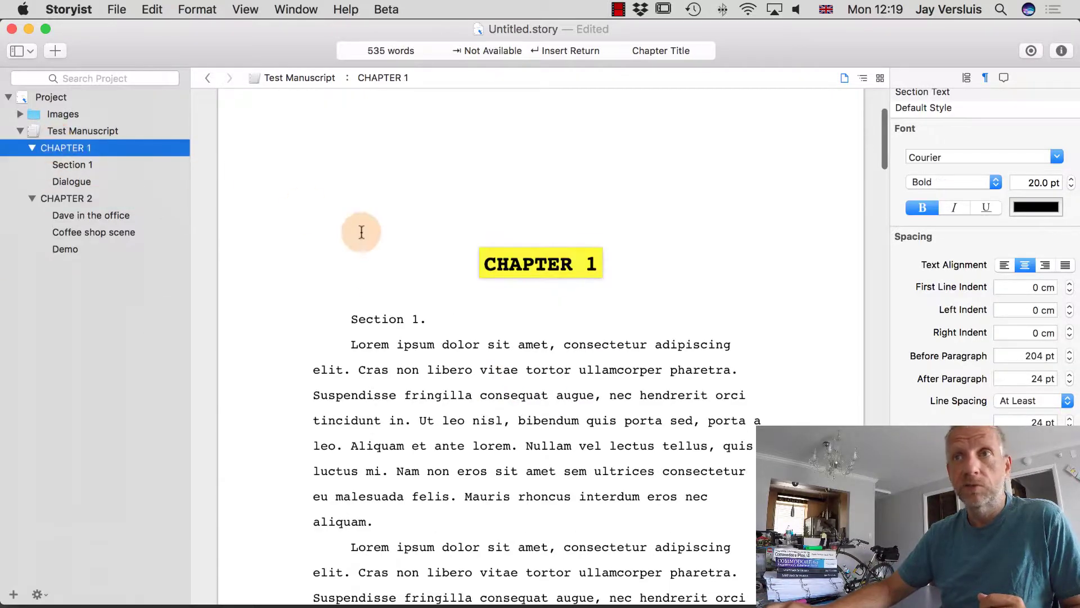
triple_click(377, 278)
key(super+minus)
key(super+minus)
key(super+minus)
key(super+minus)
key(super+minus)
key(super+minus)
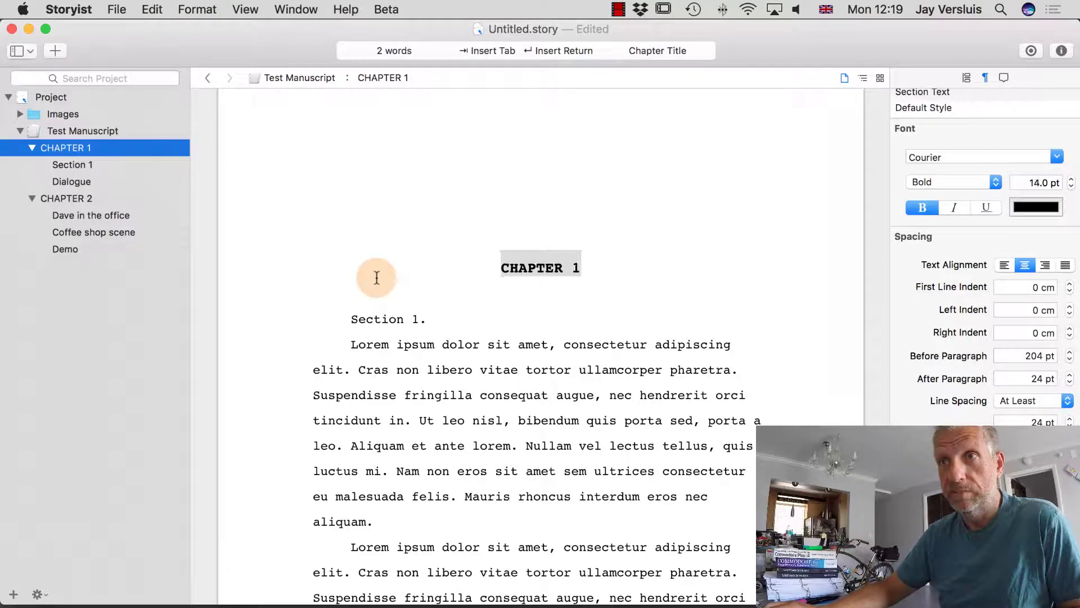
key(super+minus)
key(super+b)
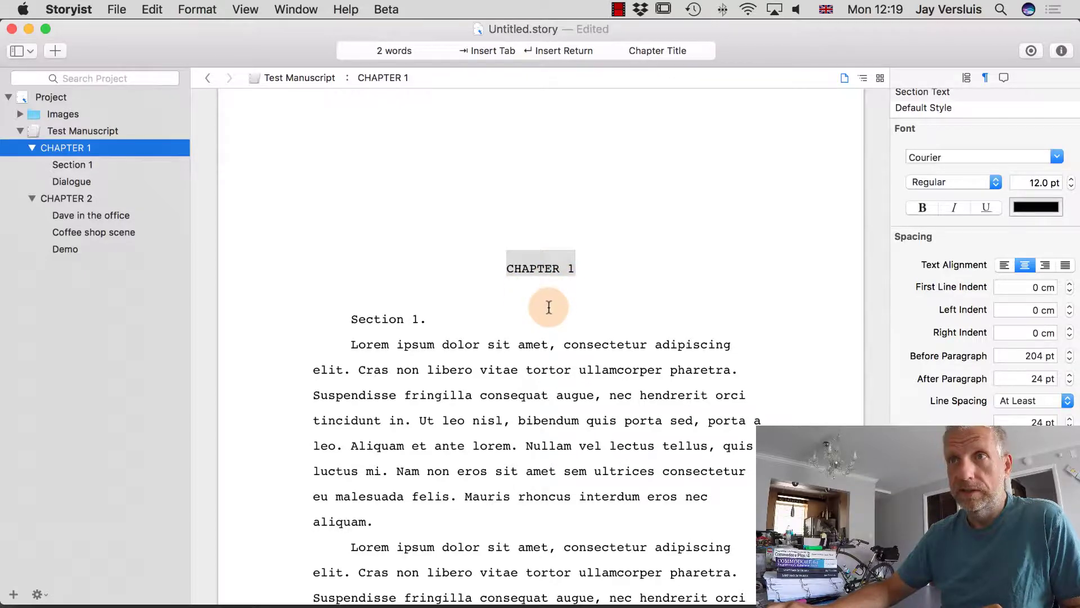
click(535, 267)
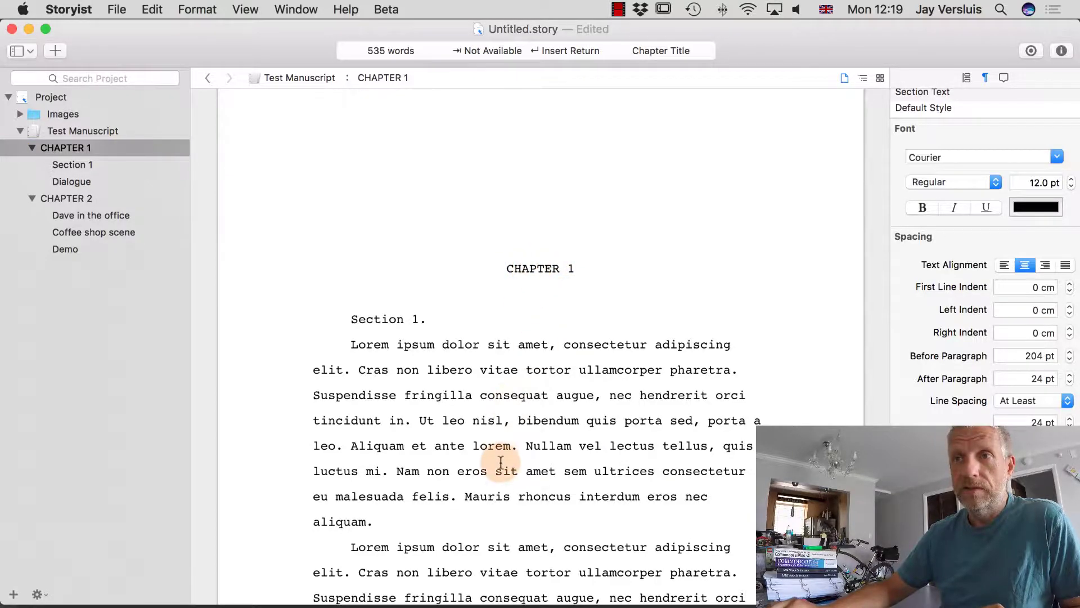
Compare the paragraph styles and spacing settings of the body text and the CHAPTER 1 heading
scroll(500, 461, down, 4)
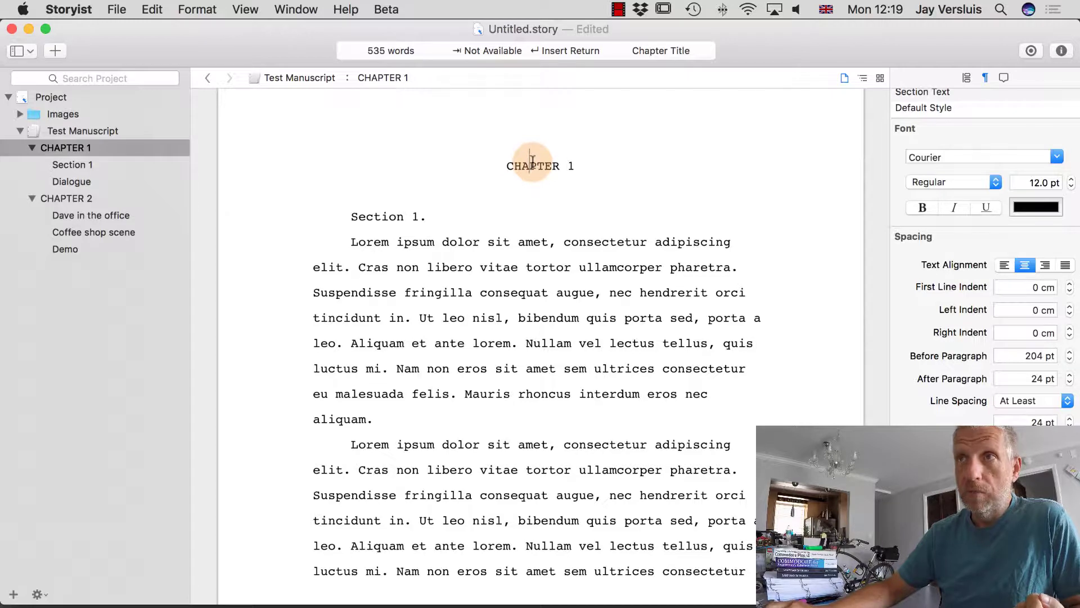
click(535, 247)
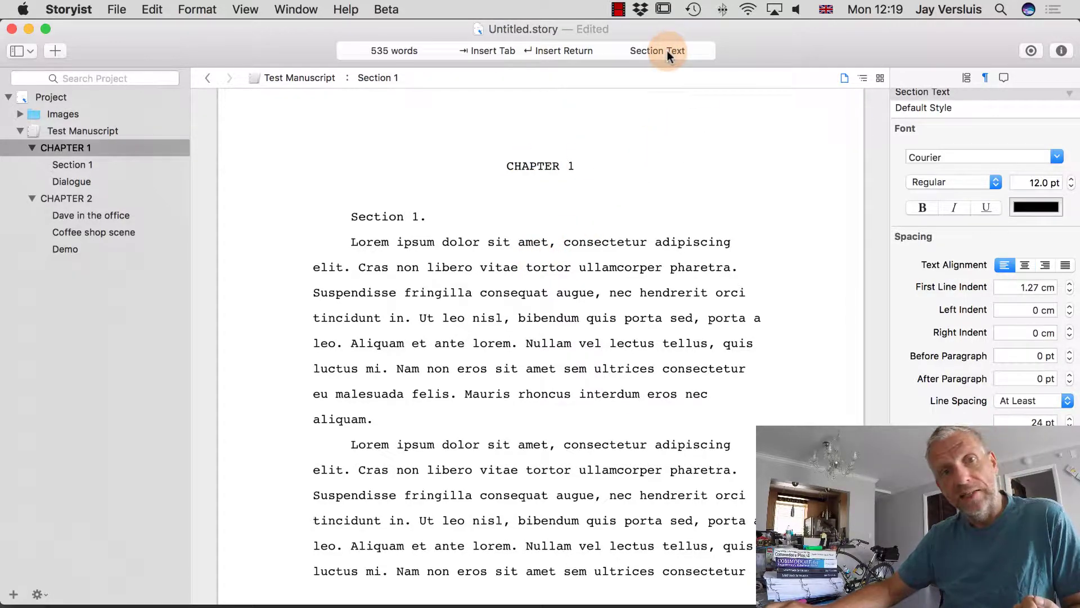
click(537, 165)
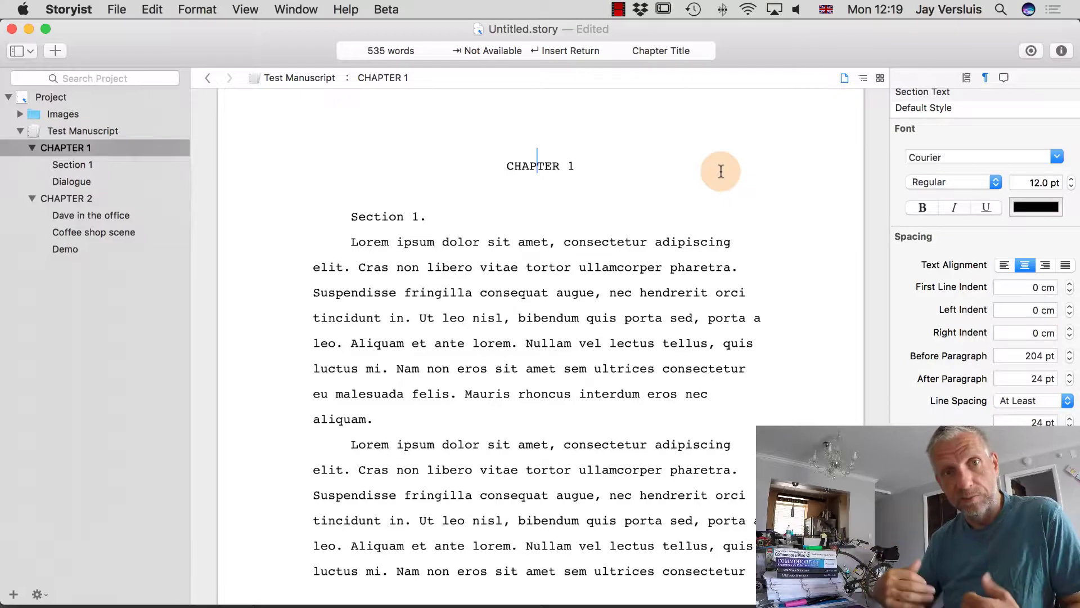
mouse_move(916, 242)
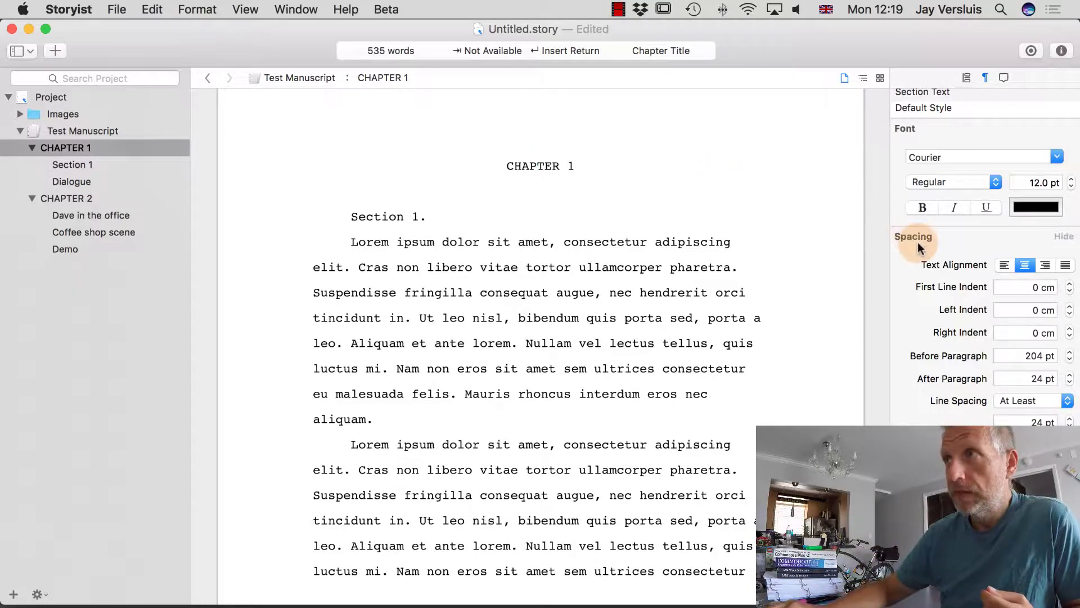
Make only the word CHAPTER in the CHAPTER 1 heading bold, overriding its Chapter Title style
scroll(916, 242, up, 5)
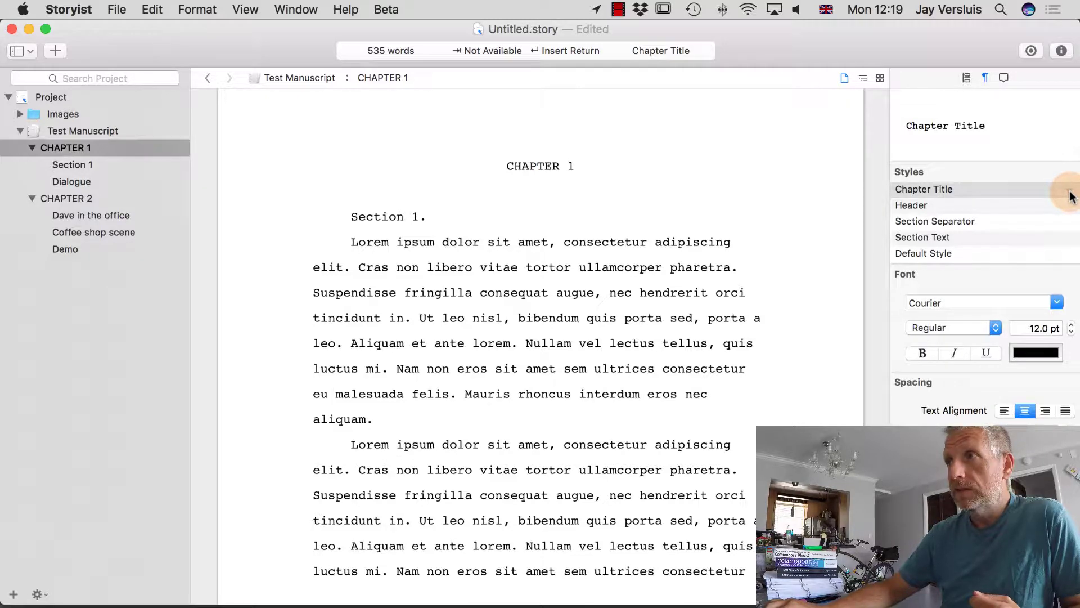
click(539, 165)
click(958, 203)
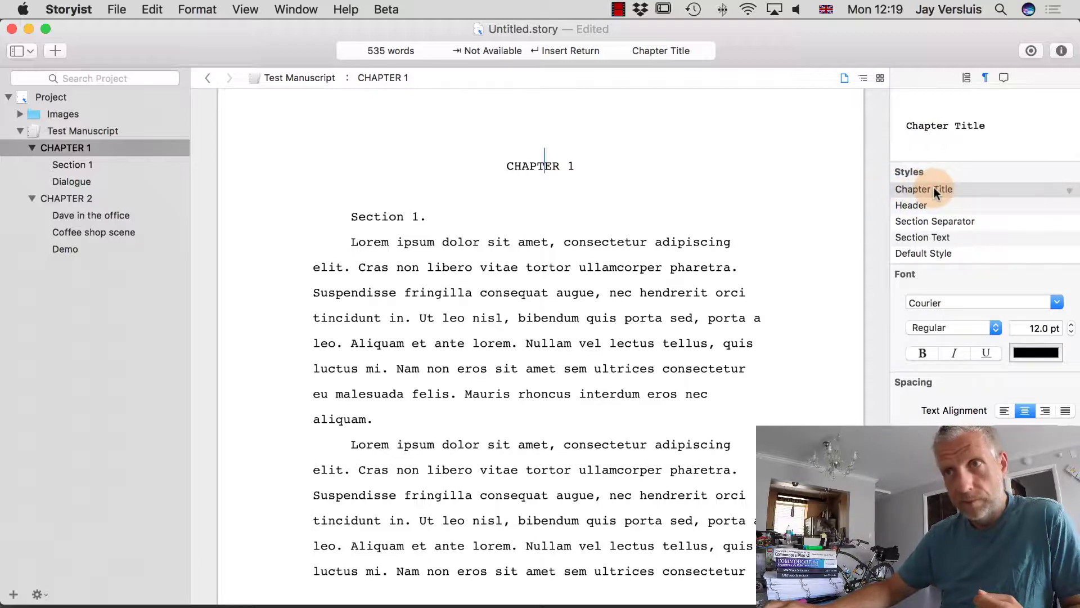
click(537, 178)
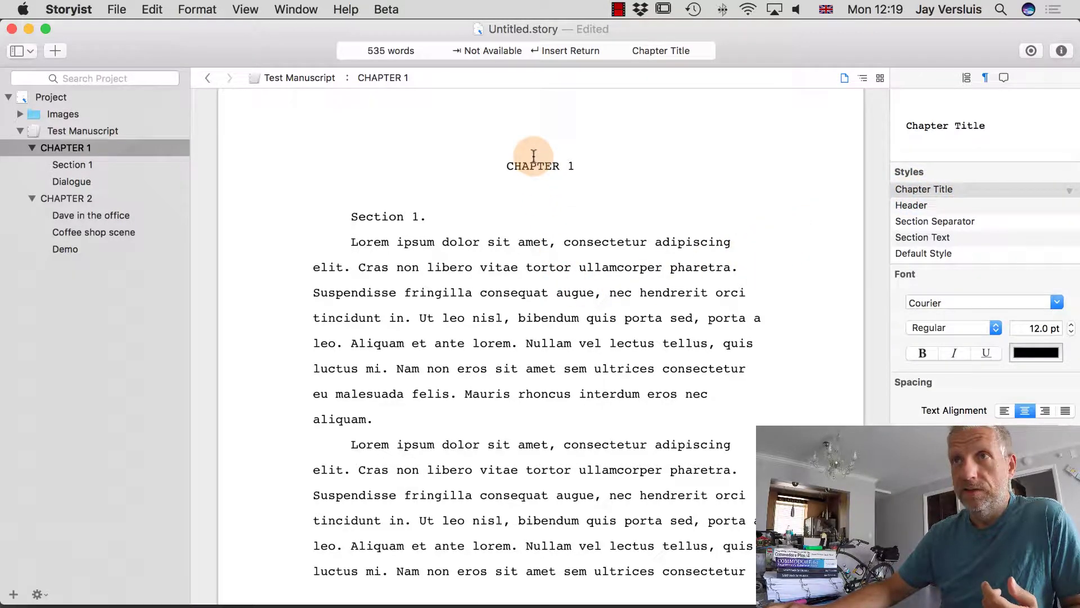
double_click(537, 177)
click(929, 358)
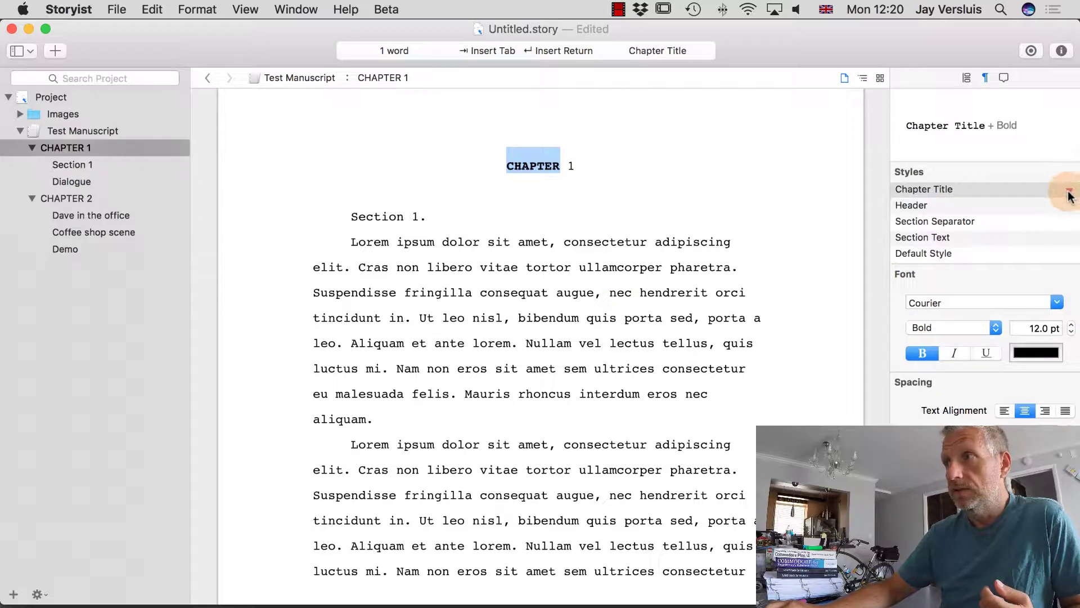
Compare the style information of the bold word CHAPTER with that of the number in the CHAPTER 1 heading
click(529, 170)
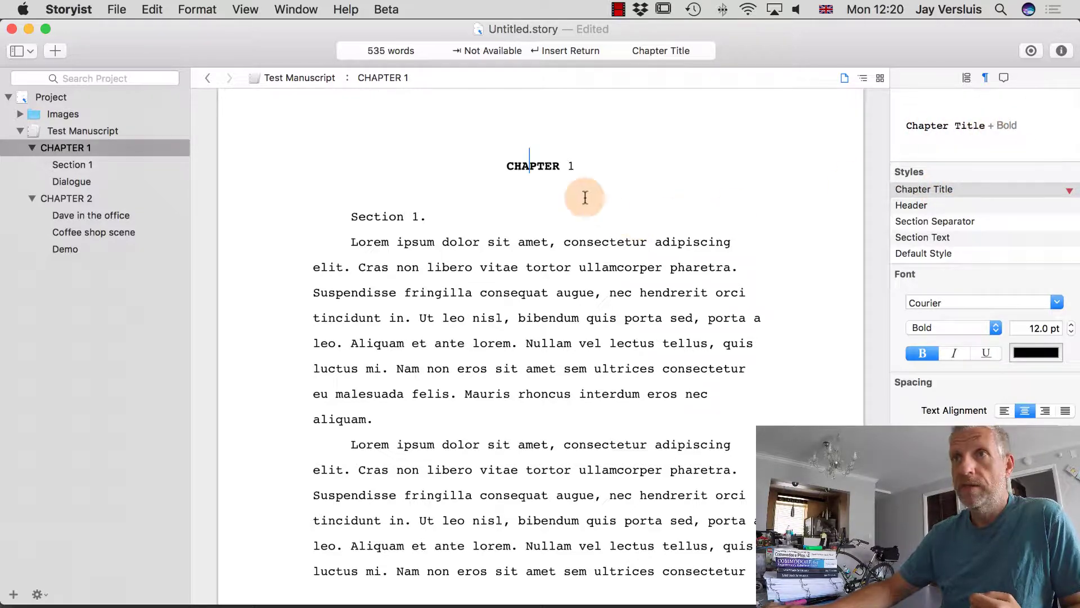
click(577, 168)
click(937, 197)
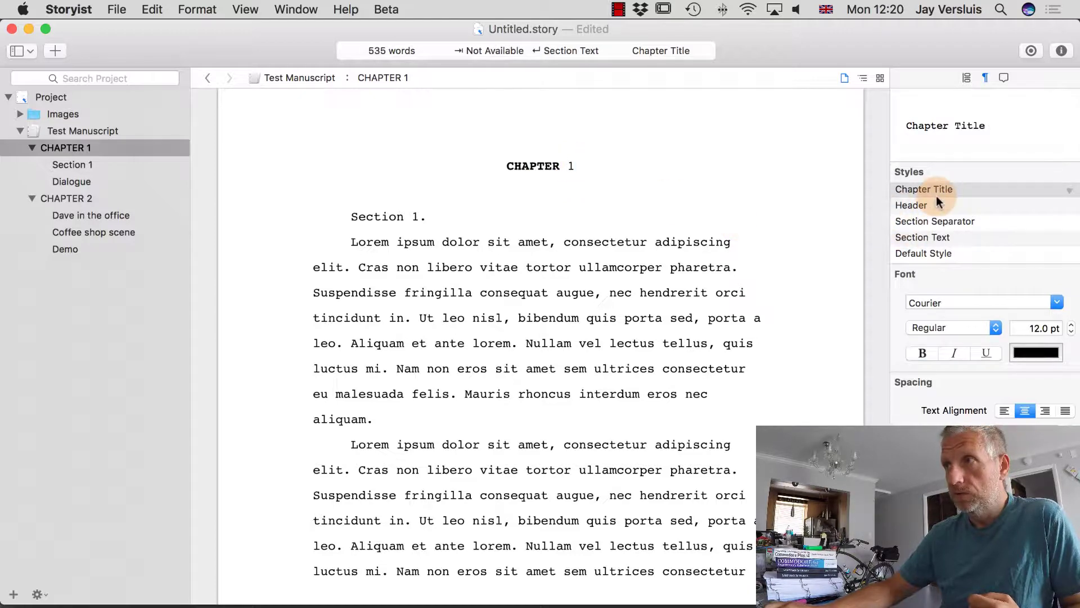
click(524, 166)
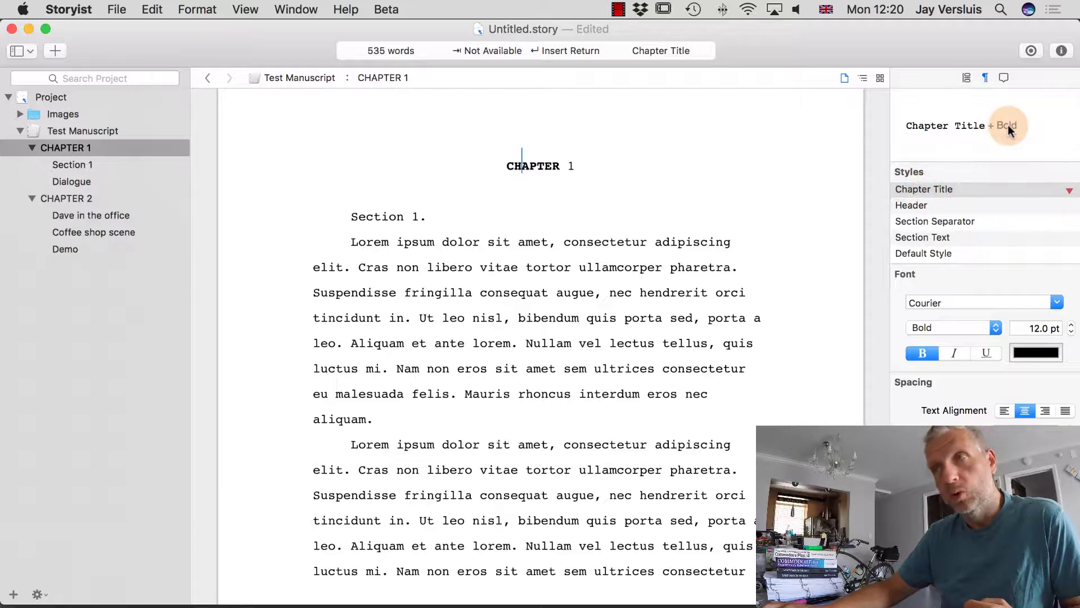
Set the font size of the word CHAPTER in the CHAPTER 1 heading to 20 pt
double_click(538, 167)
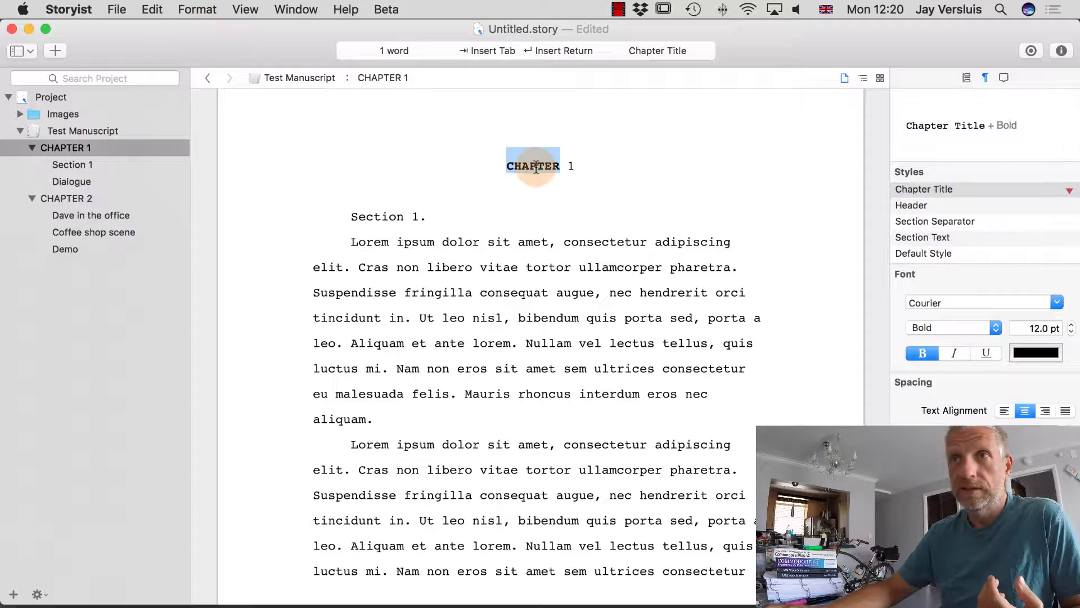
click(536, 167)
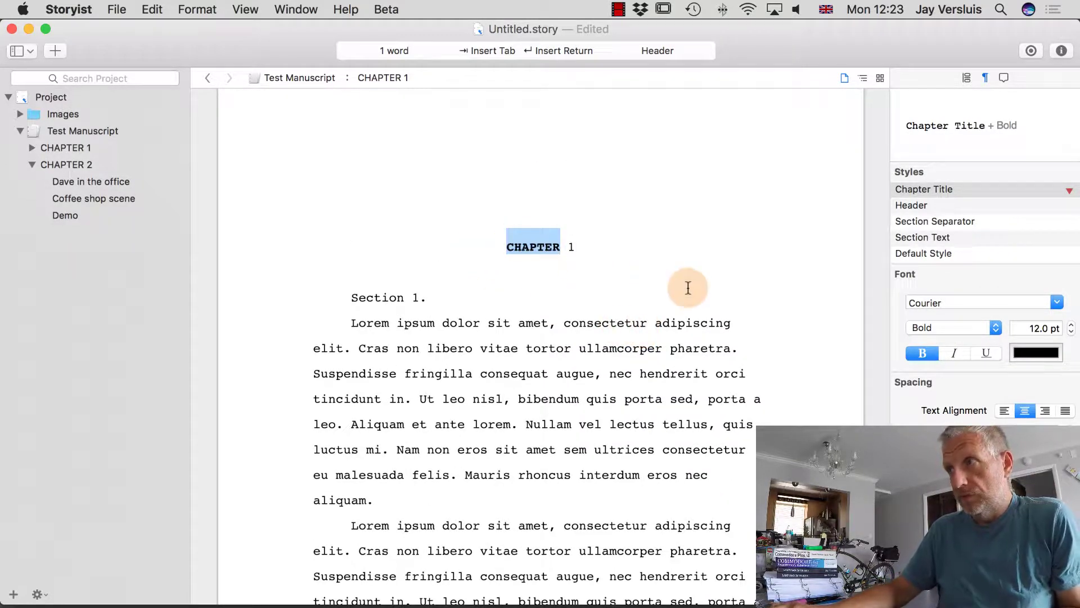
click(1072, 325)
click(1071, 325)
click(1071, 325)
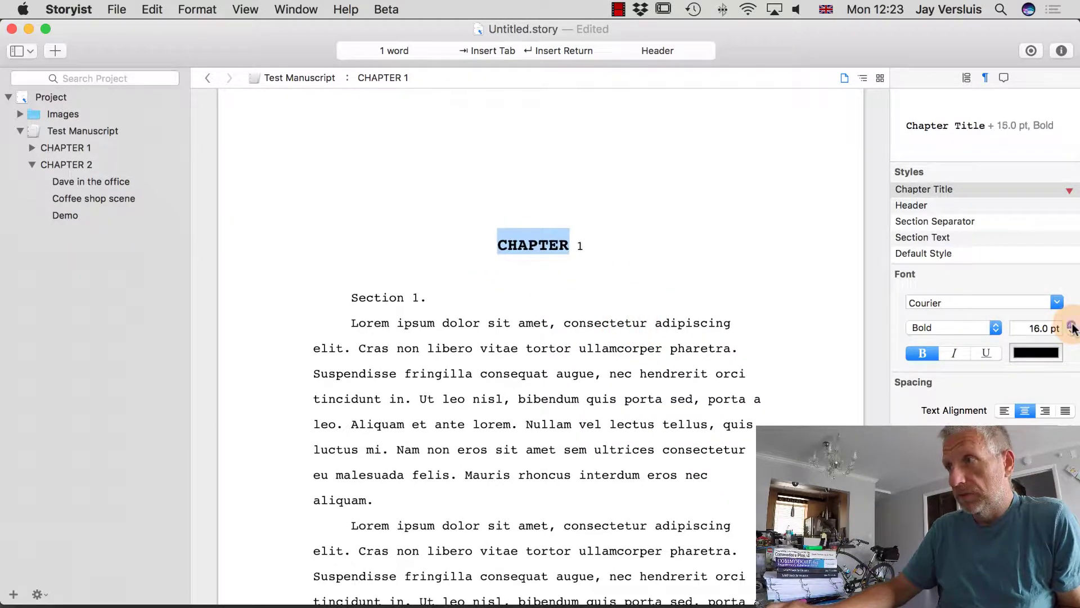
click(1072, 325)
click(1072, 326)
click(1071, 325)
click(1071, 325)
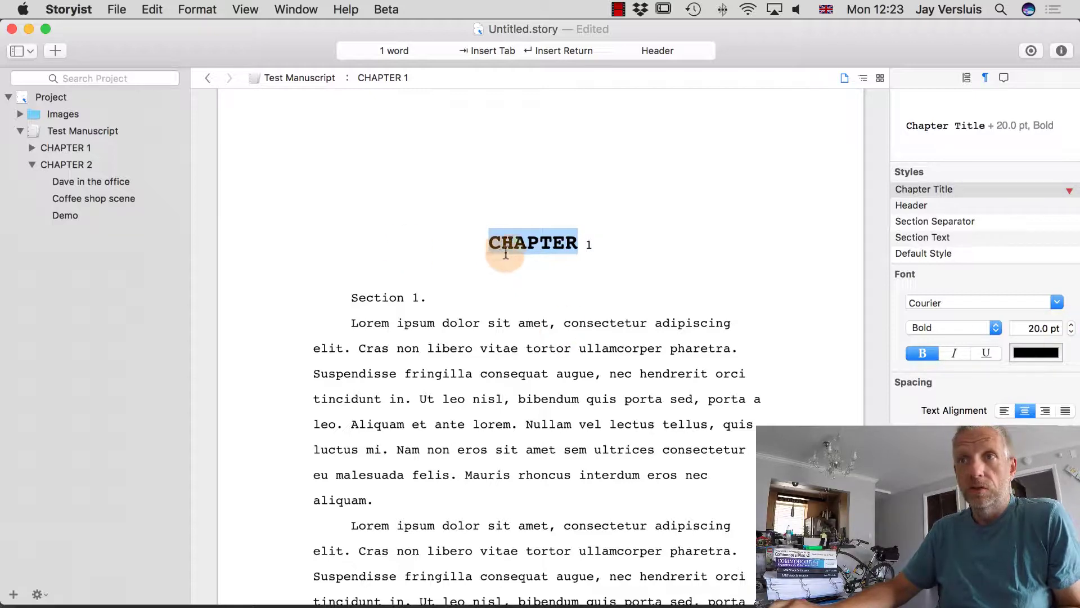
click(609, 251)
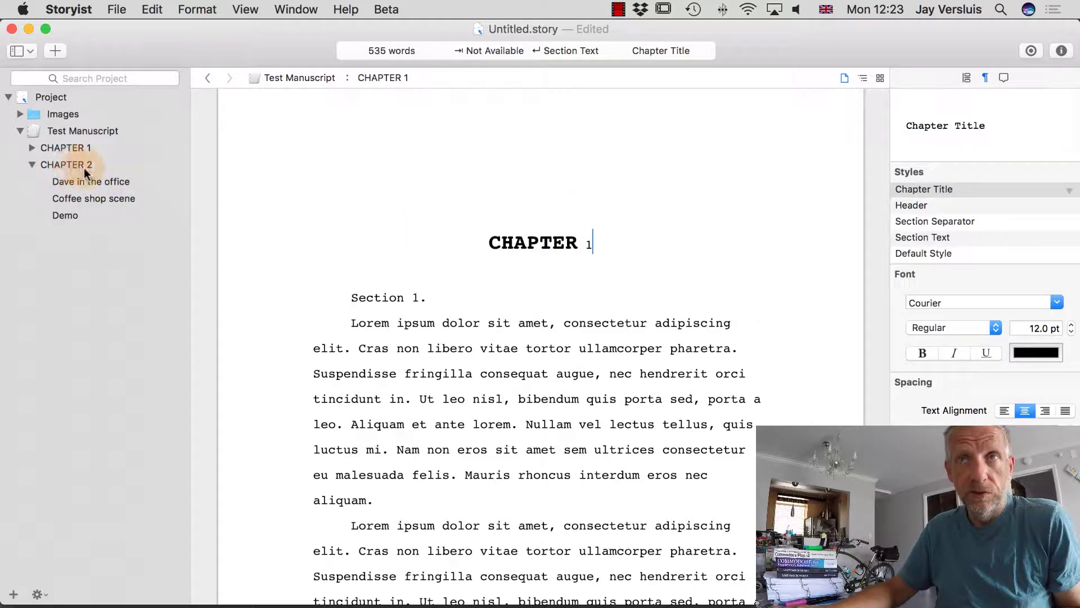
Redefine the Chapter Title style from the bold 20 pt word CHAPTER in the CHAPTER 1 heading
click(541, 244)
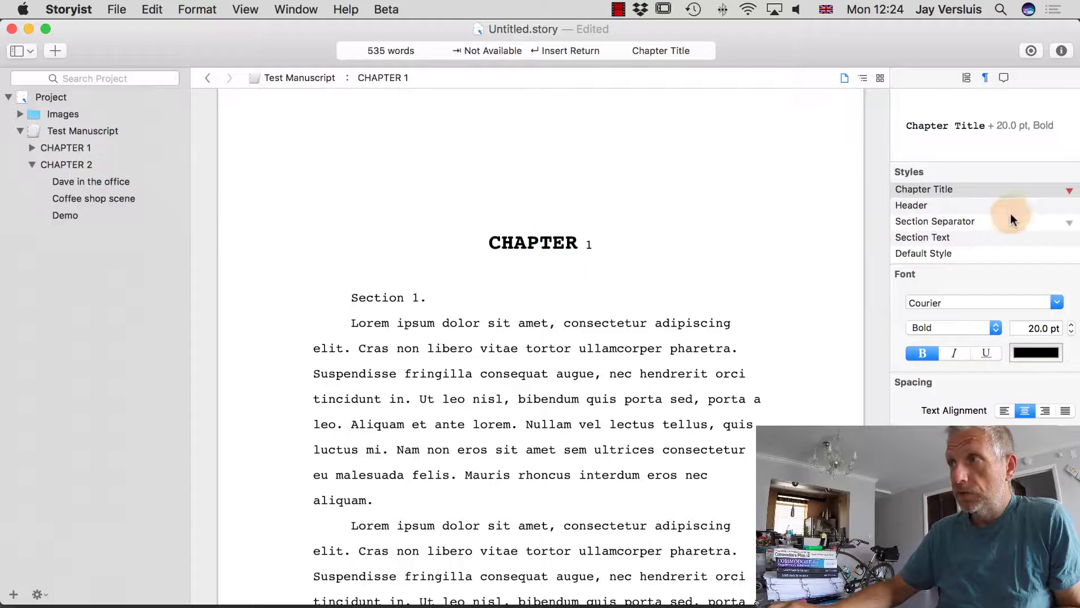
click(1070, 193)
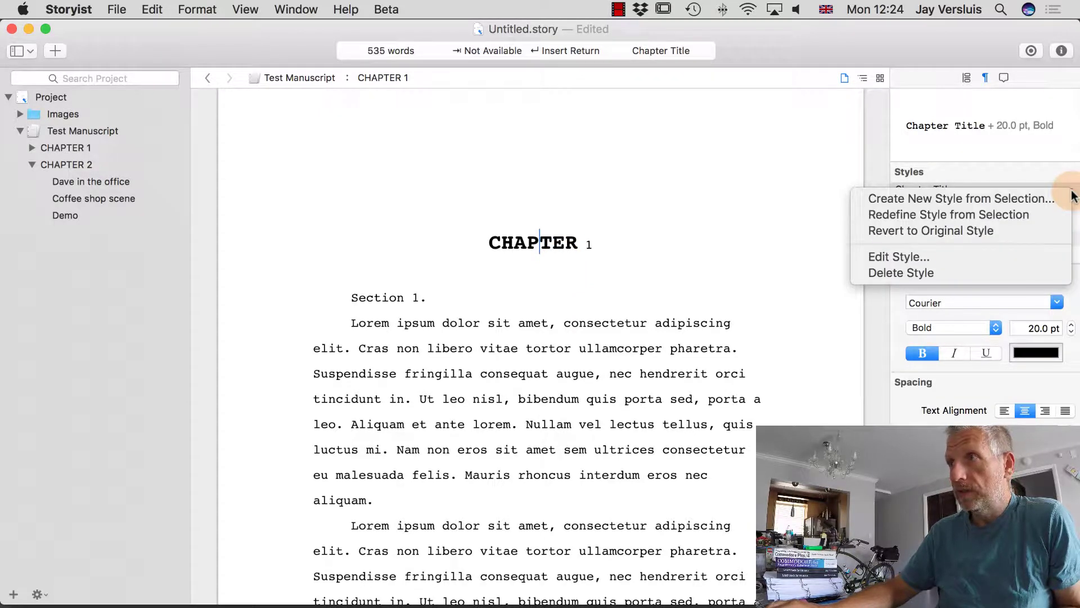
click(1017, 214)
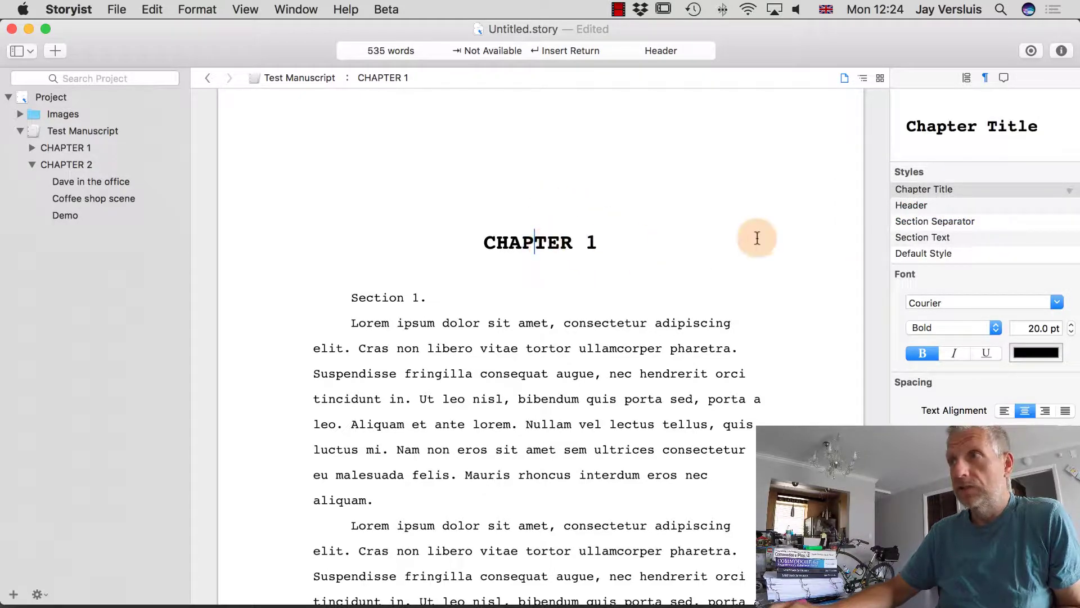
click(926, 195)
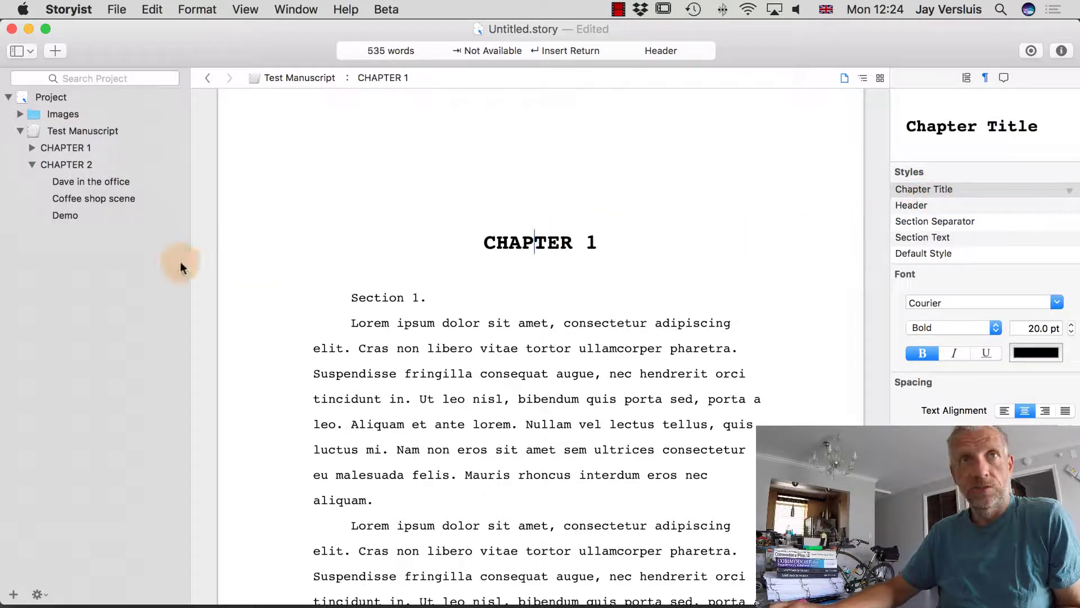
Go to CHAPTER 2 and examine its heading's font, spacing and margin settings under the redefined Chapter Title style
click(71, 163)
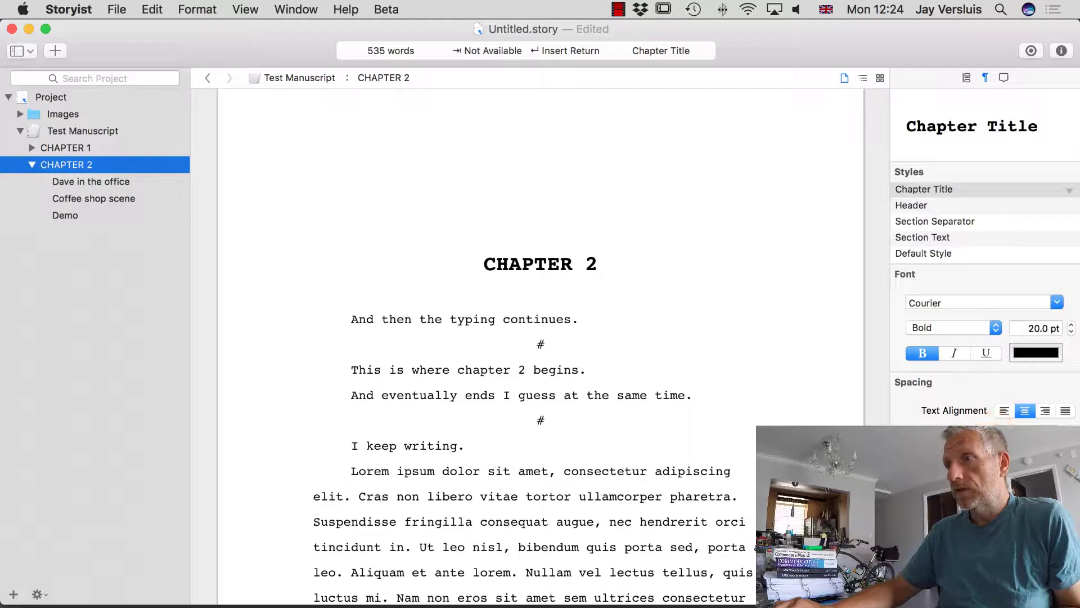
scroll(984, 337, down, 10)
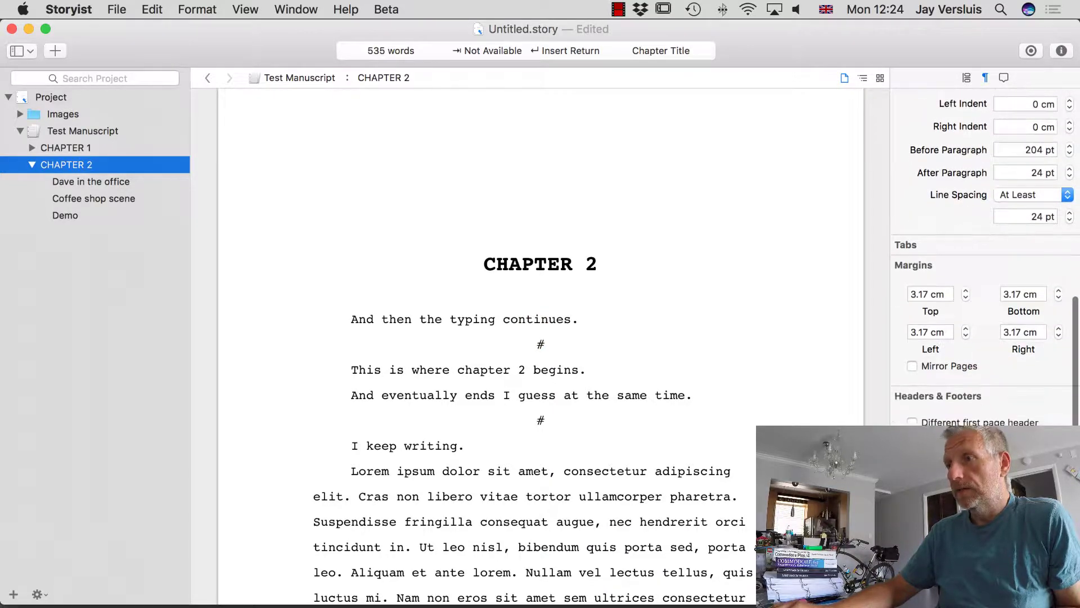
scroll(985, 253, up, 8)
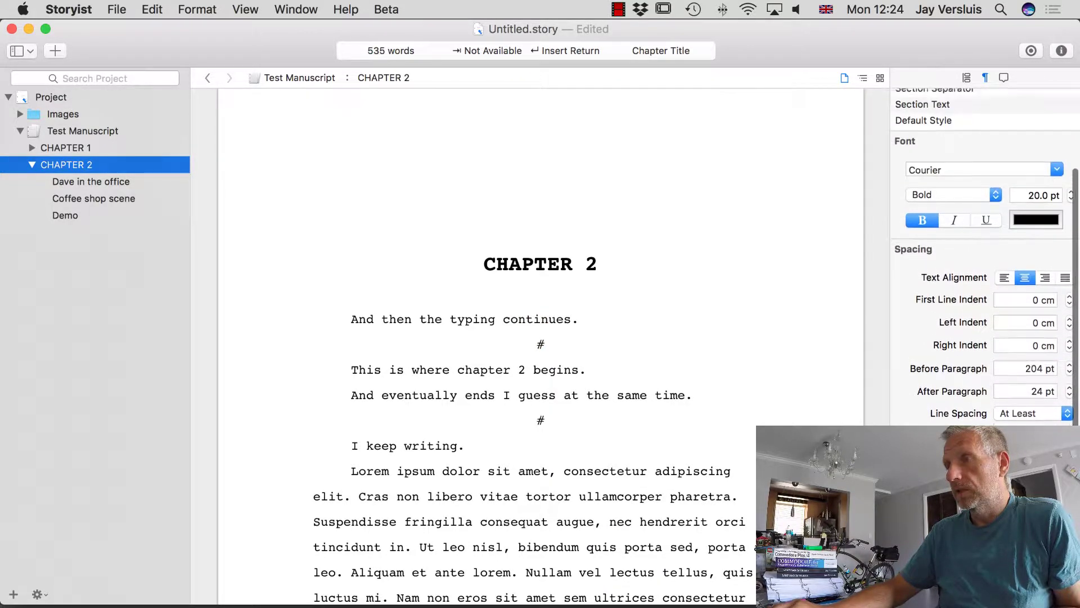
scroll(984, 253, up, 5)
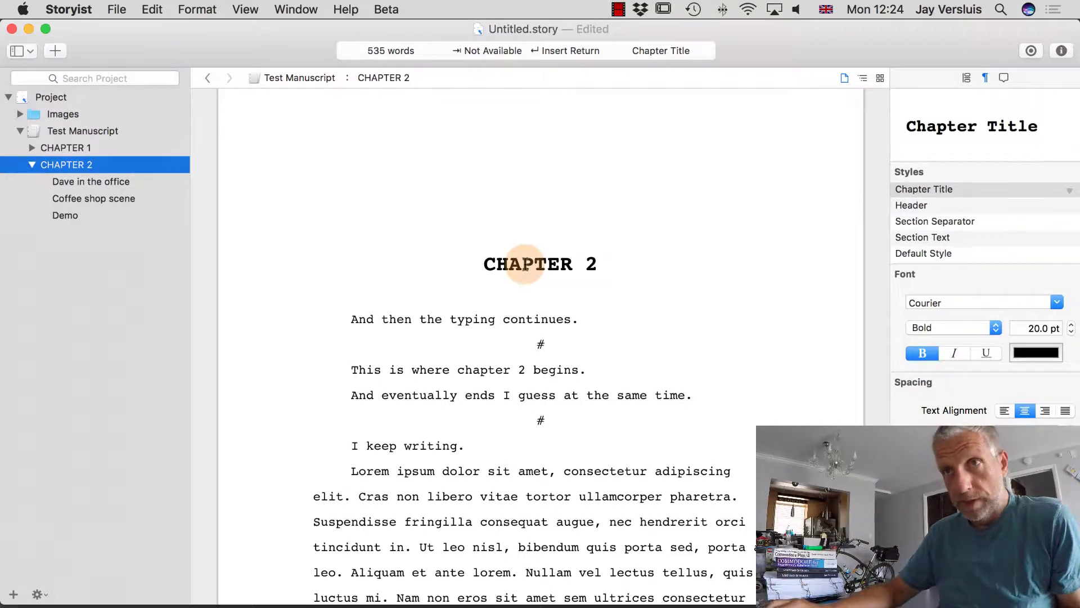
Edit the Chapter Title style through the CHAPTER 2 heading, changing its font family to Cracked and keeping the Heading 1 outline level
click(525, 265)
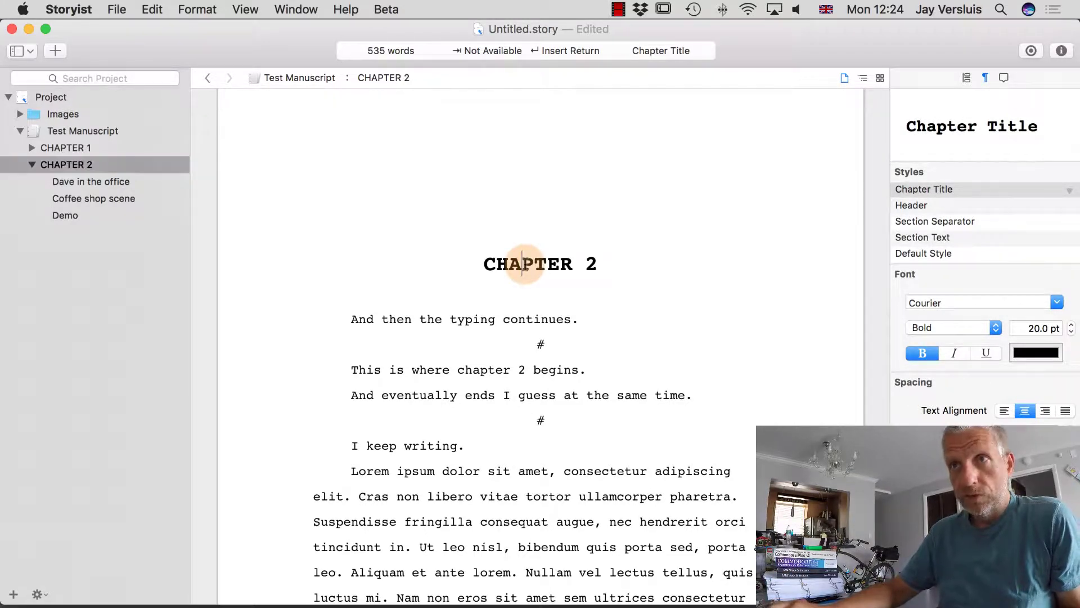
click(1070, 195)
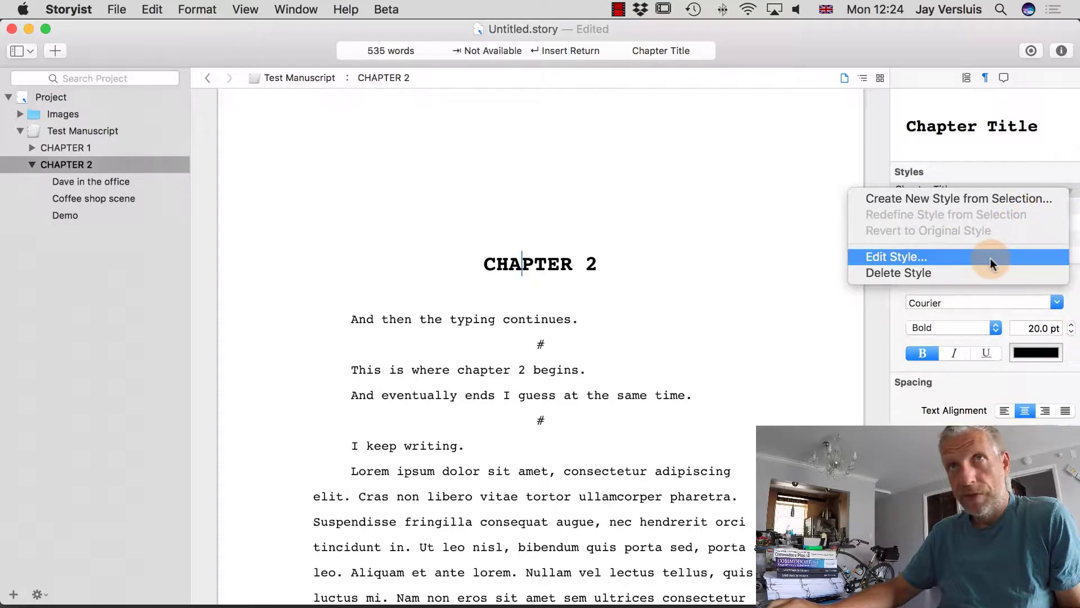
click(203, 13)
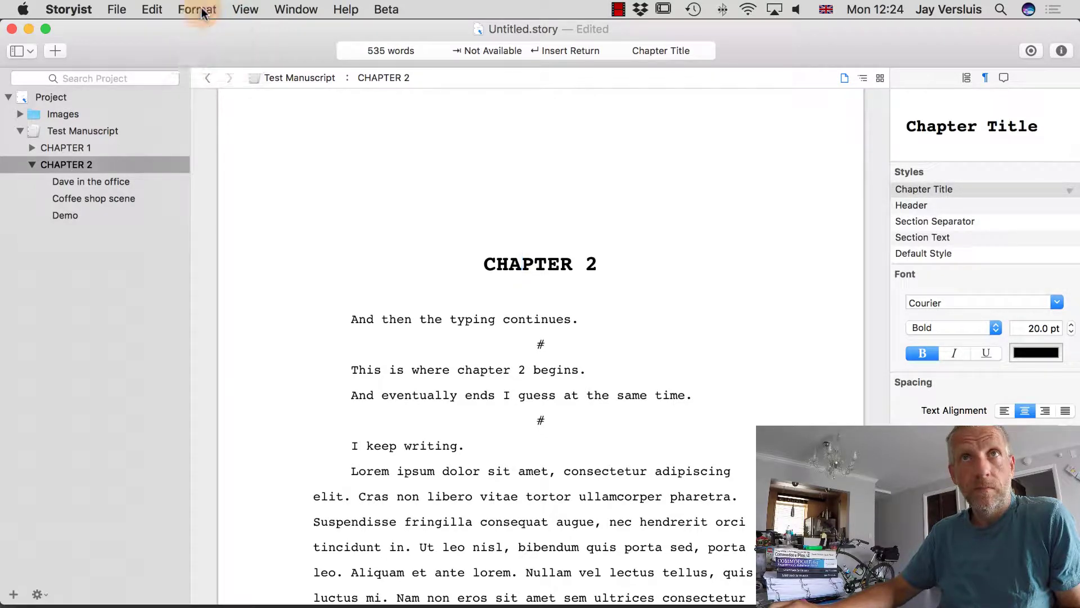
click(202, 13)
mouse_move(222, 63)
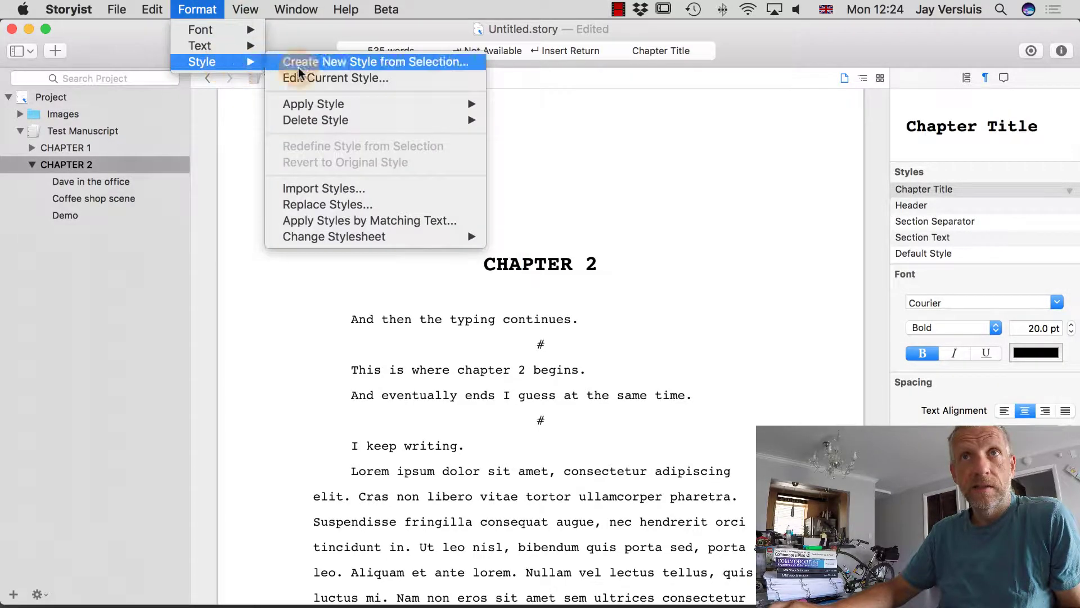
click(396, 78)
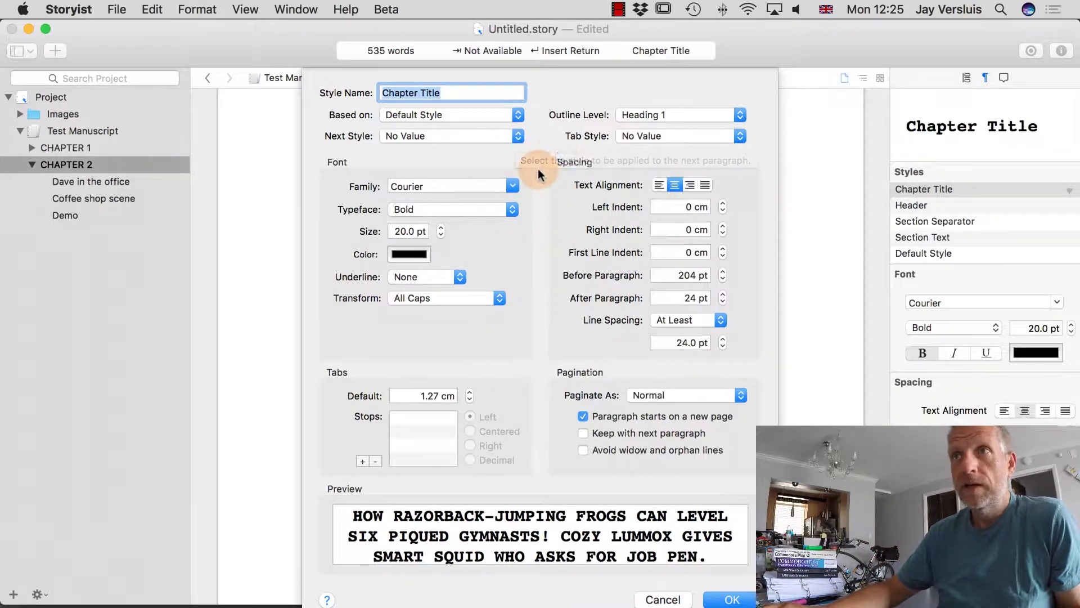
click(738, 115)
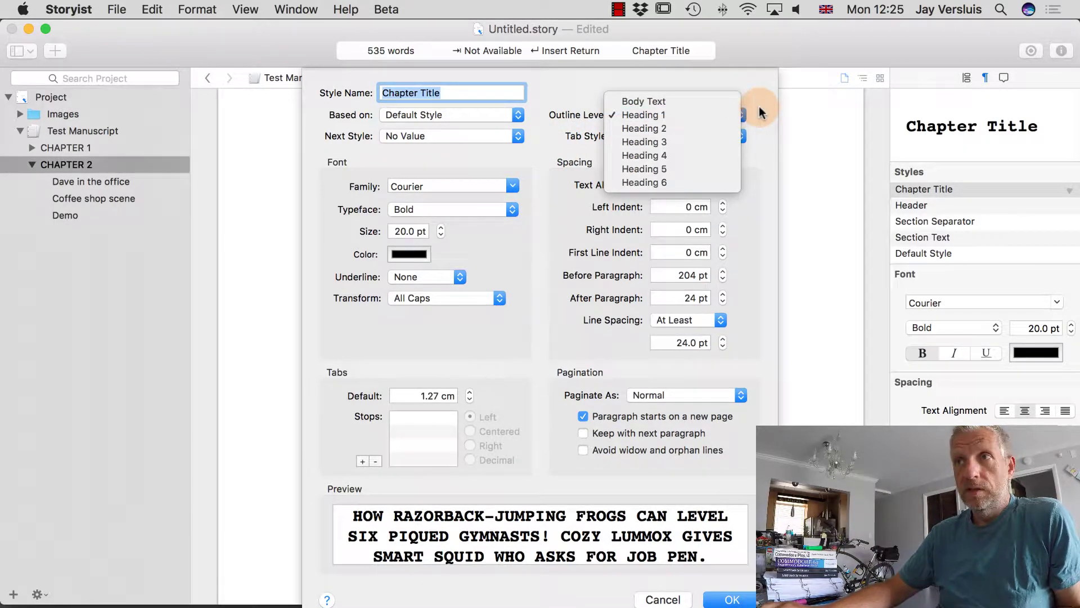
click(759, 113)
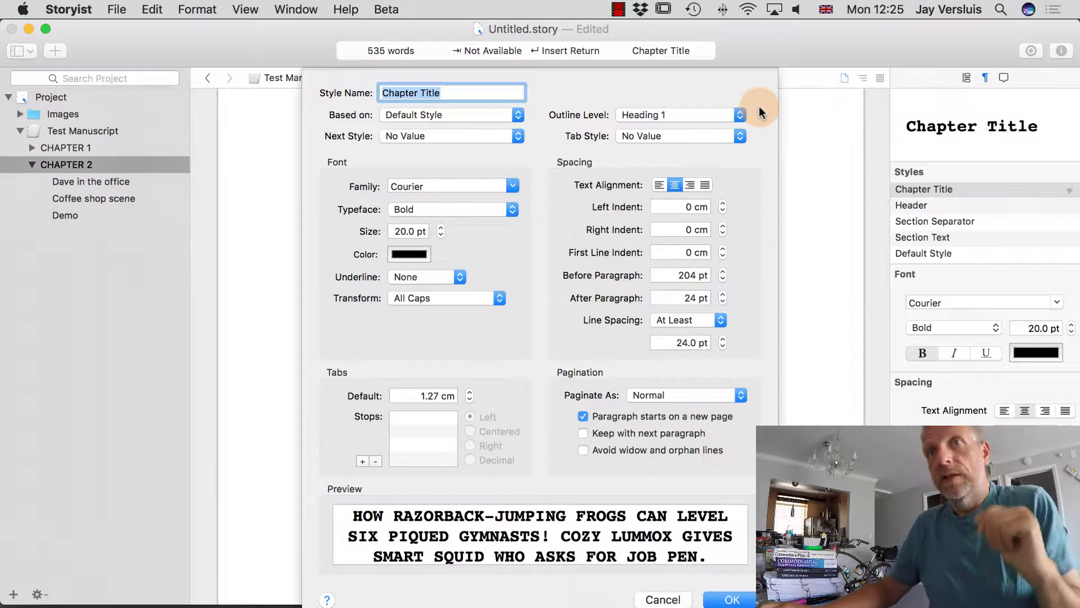
click(510, 181)
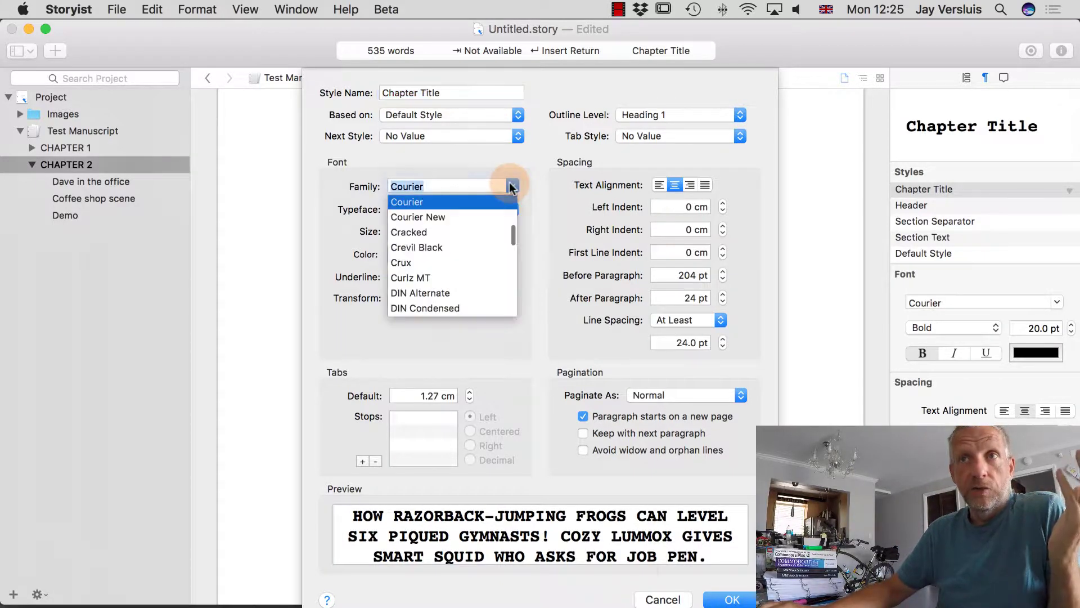
click(464, 232)
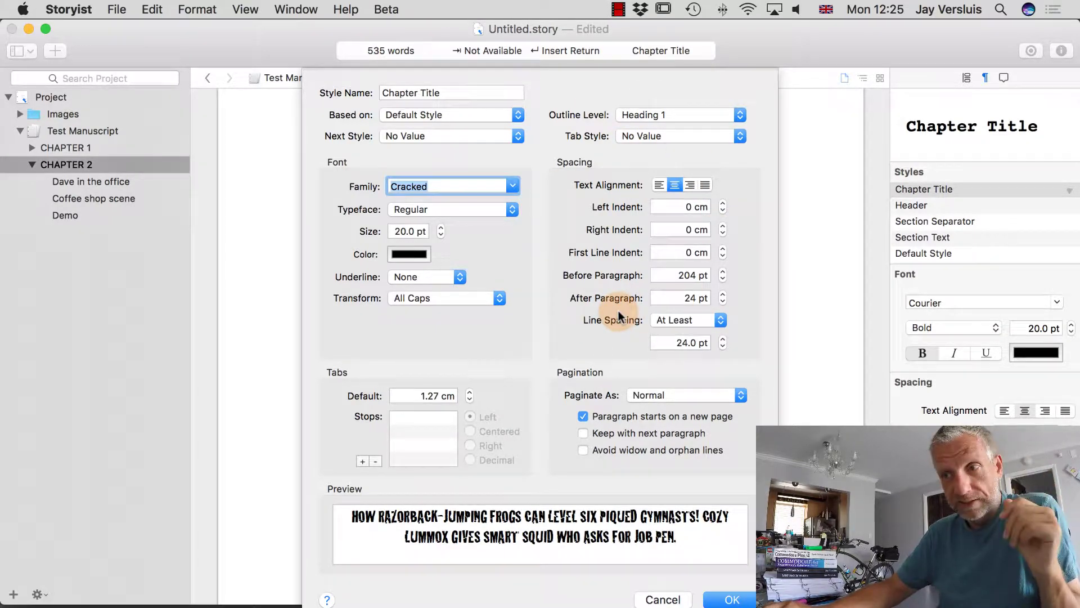
click(734, 599)
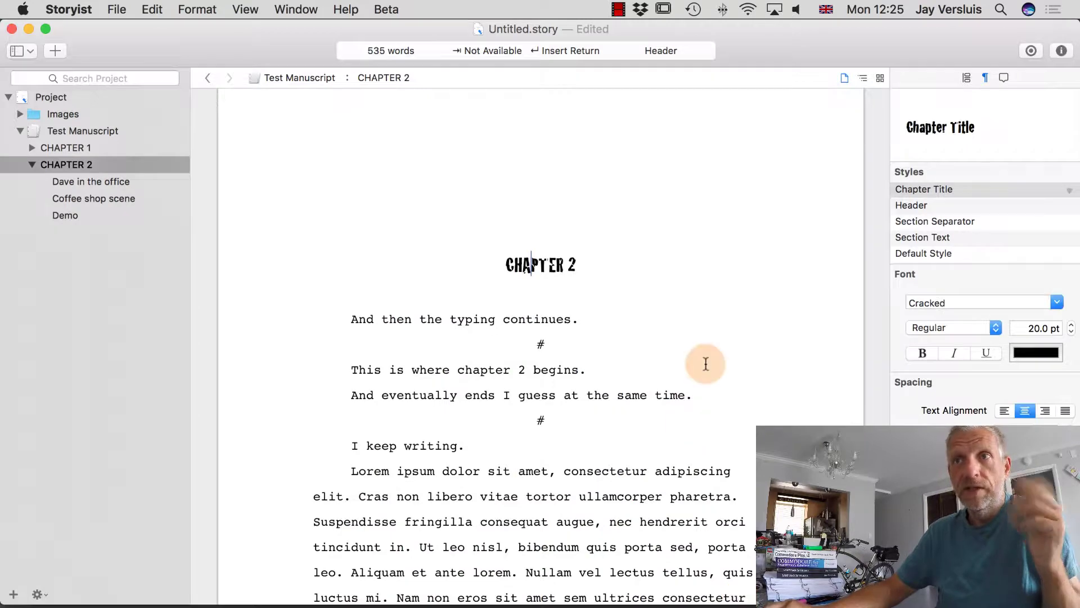
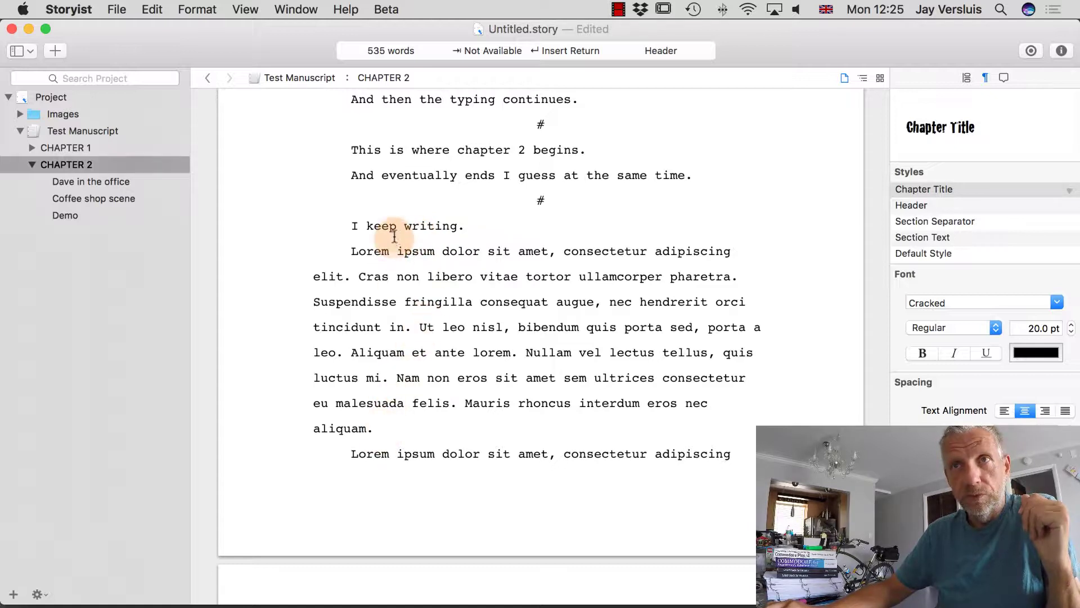
Edit the Section Text style to use a first line indent of 0 and 3 pt spacing before and after paragraphs
click(509, 304)
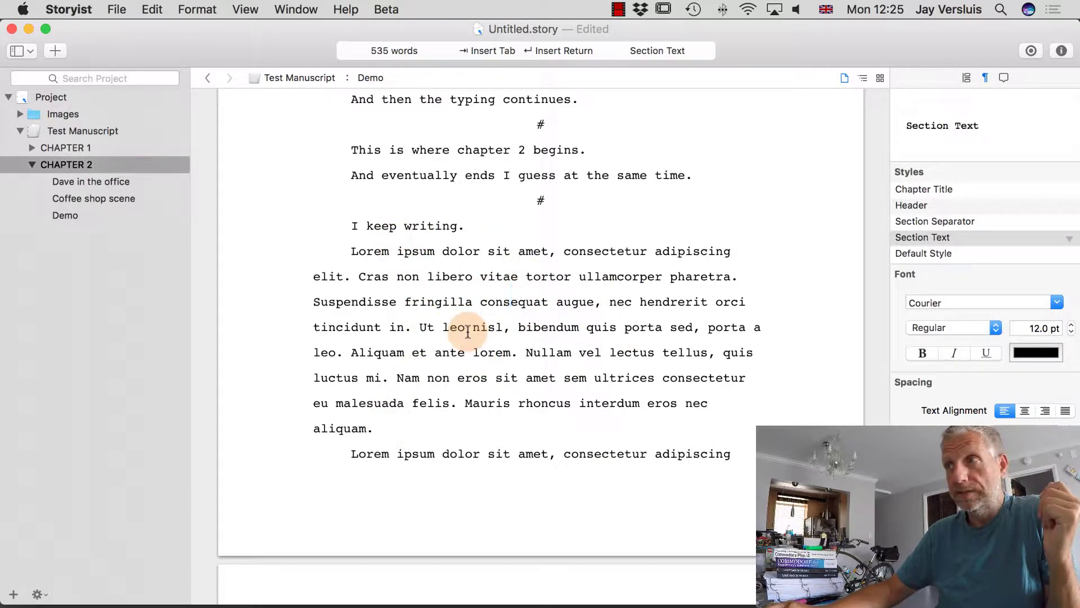
click(1068, 242)
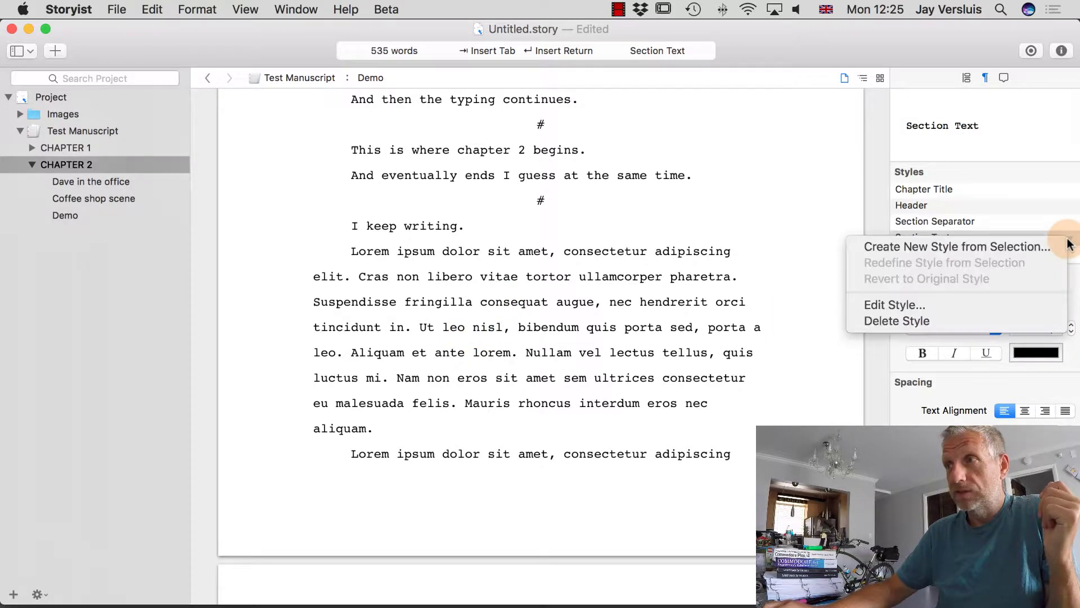
click(976, 304)
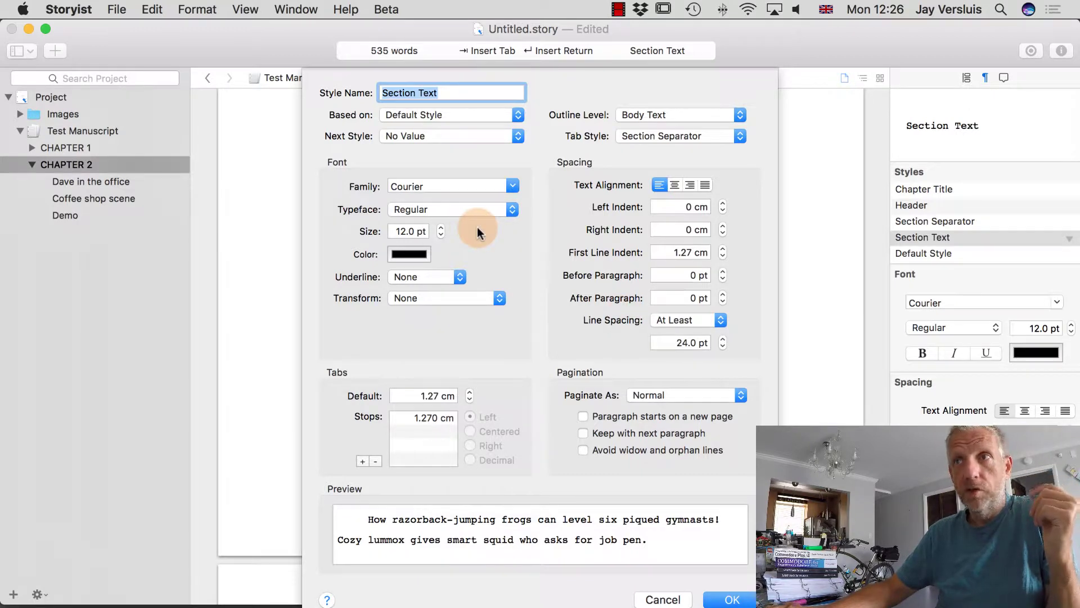
triple_click(665, 254)
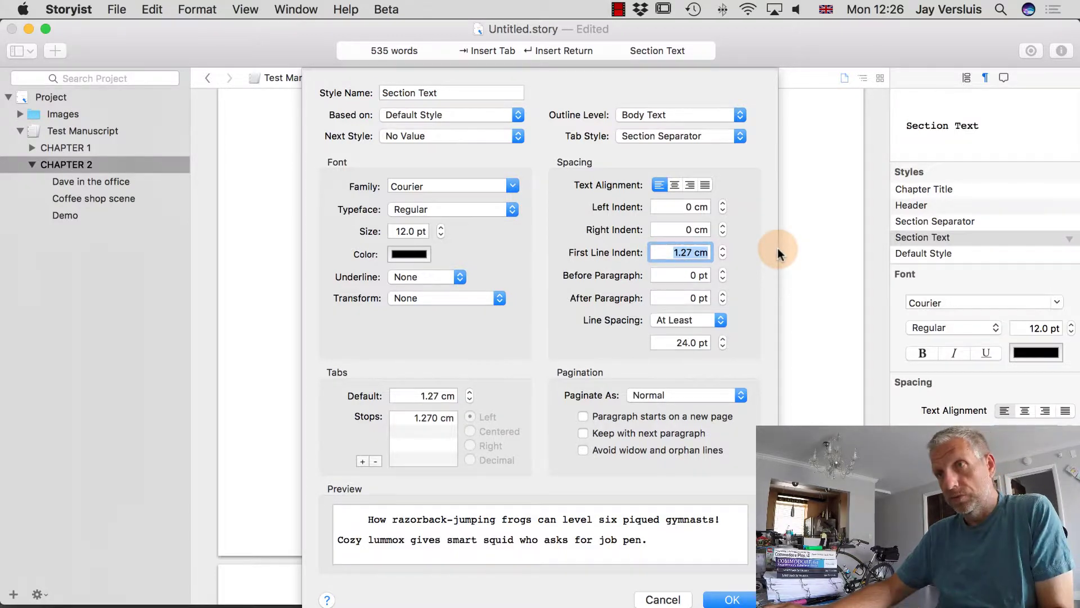
text(0)
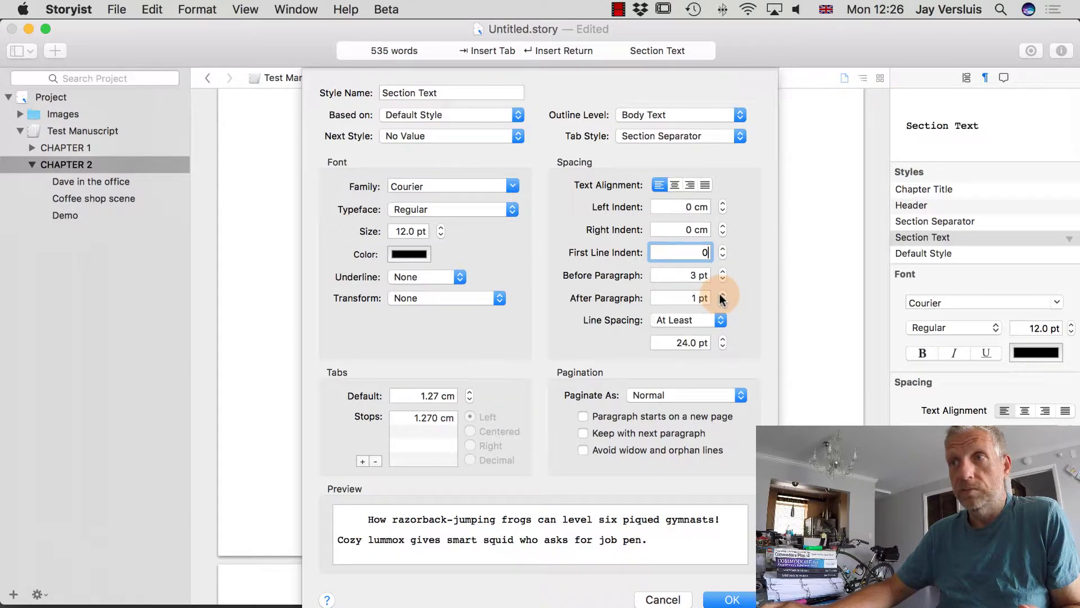
click(734, 600)
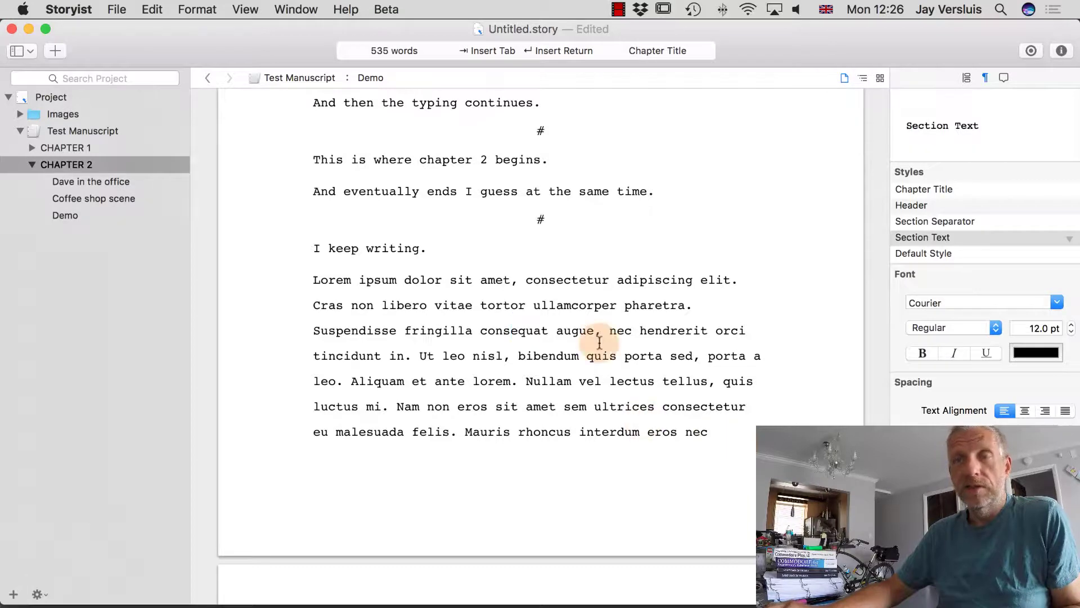
Examine the indents and paragraph spacing of the section text throughout both chapters
scroll(599, 342, down, 6)
scroll(599, 342, up, 6)
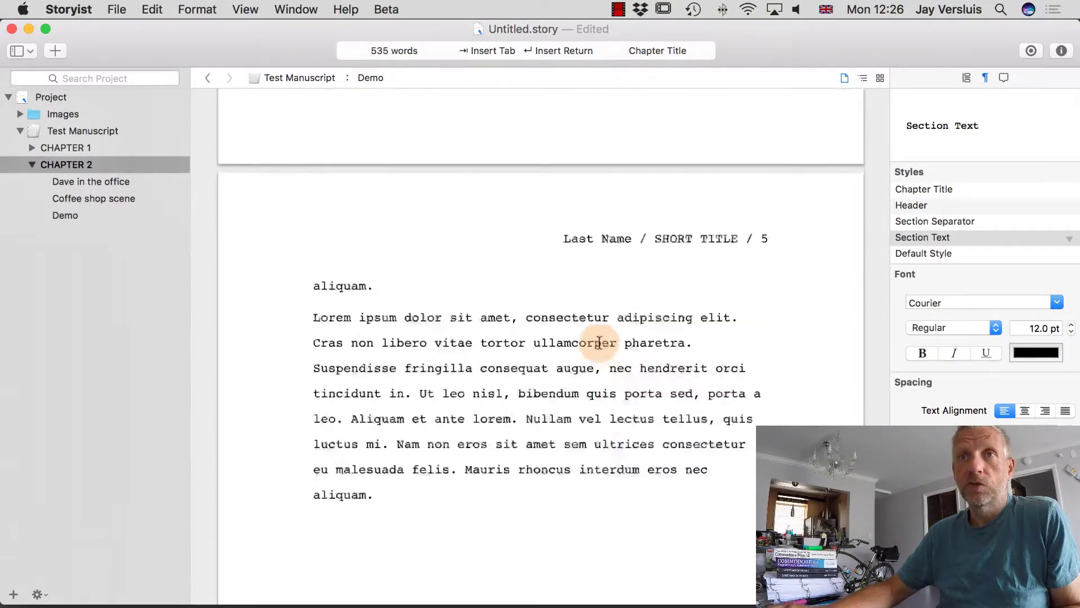
scroll(599, 342, up, 4)
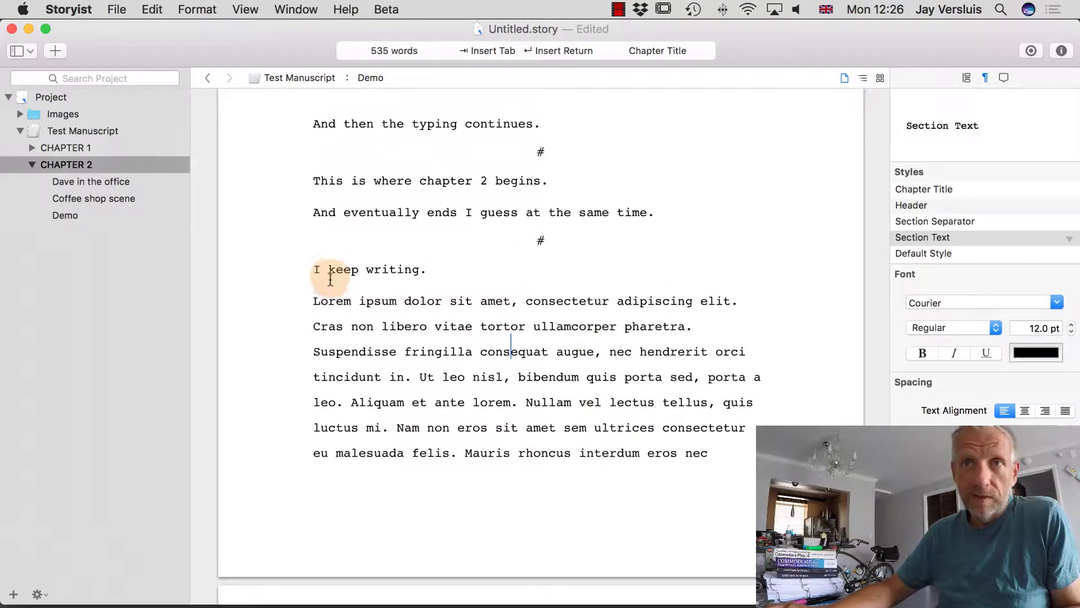
scroll(327, 292, up, 3)
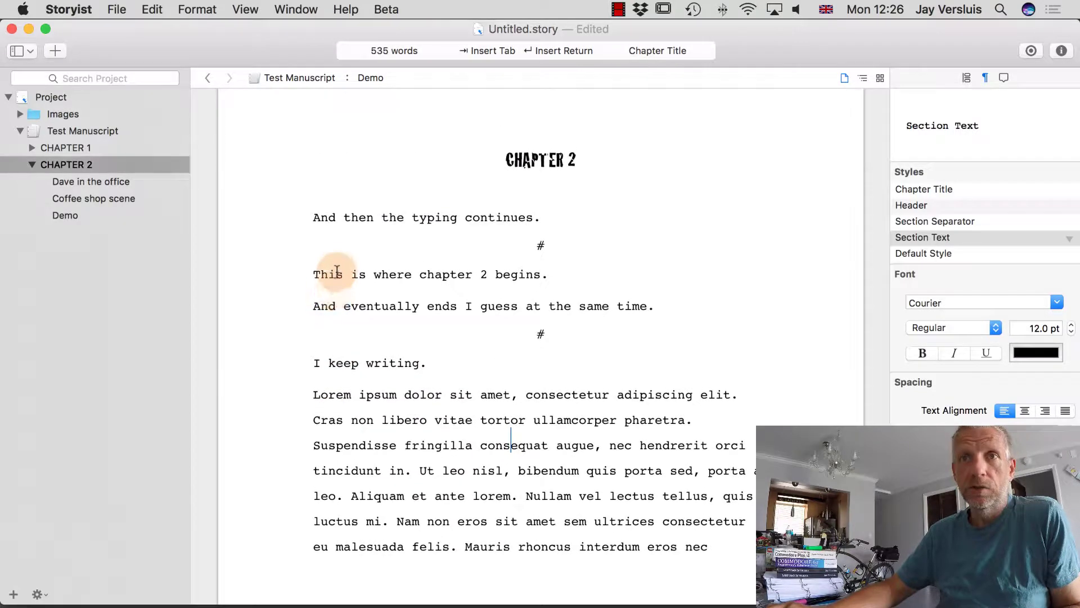
scroll(344, 279, up, 15)
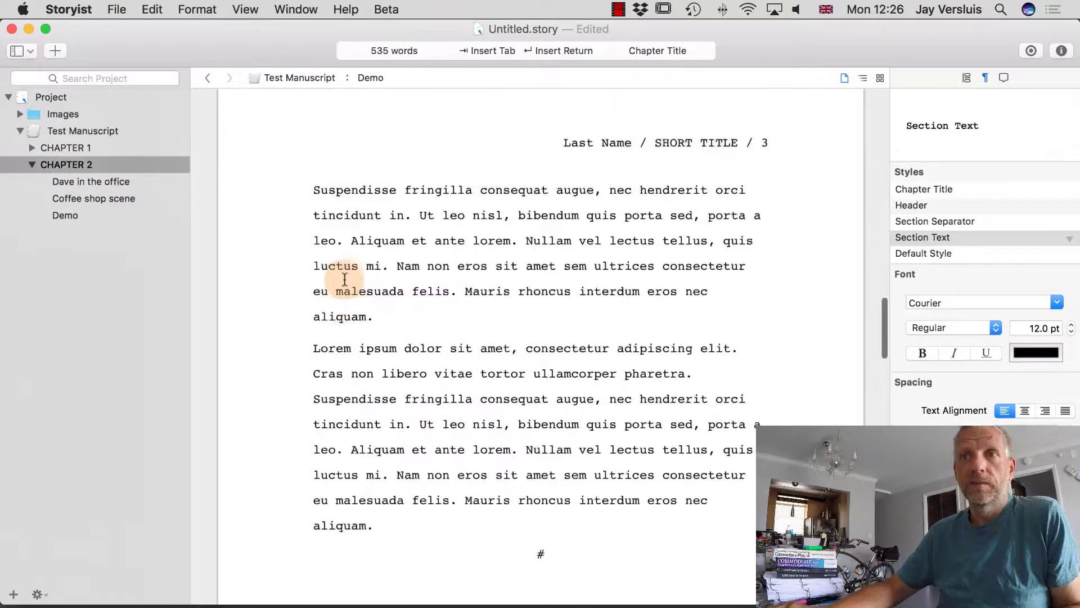
scroll(360, 458, up, 4)
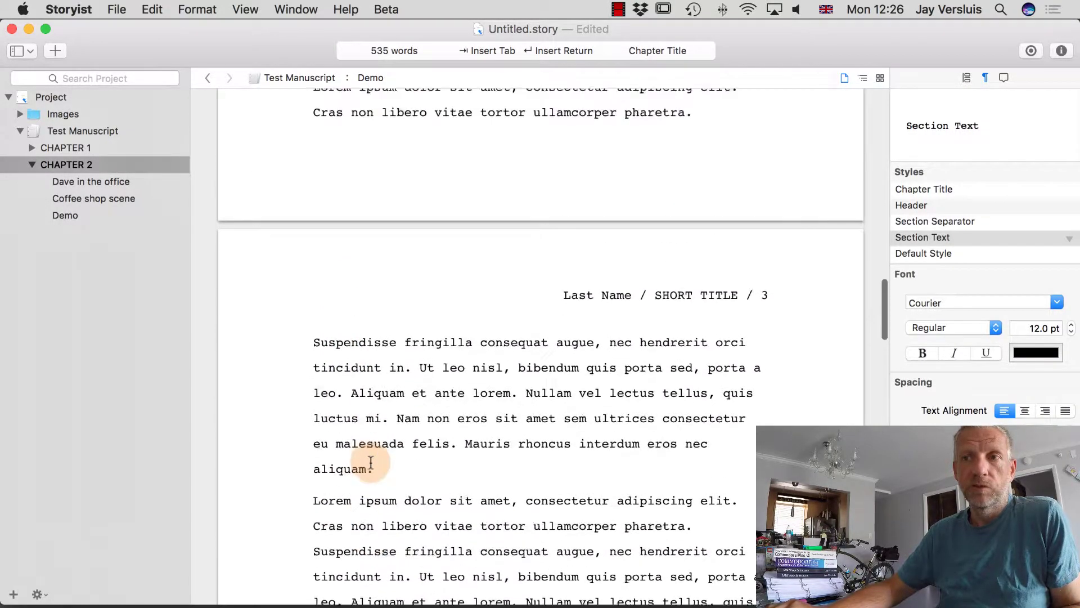
scroll(368, 459, up, 10)
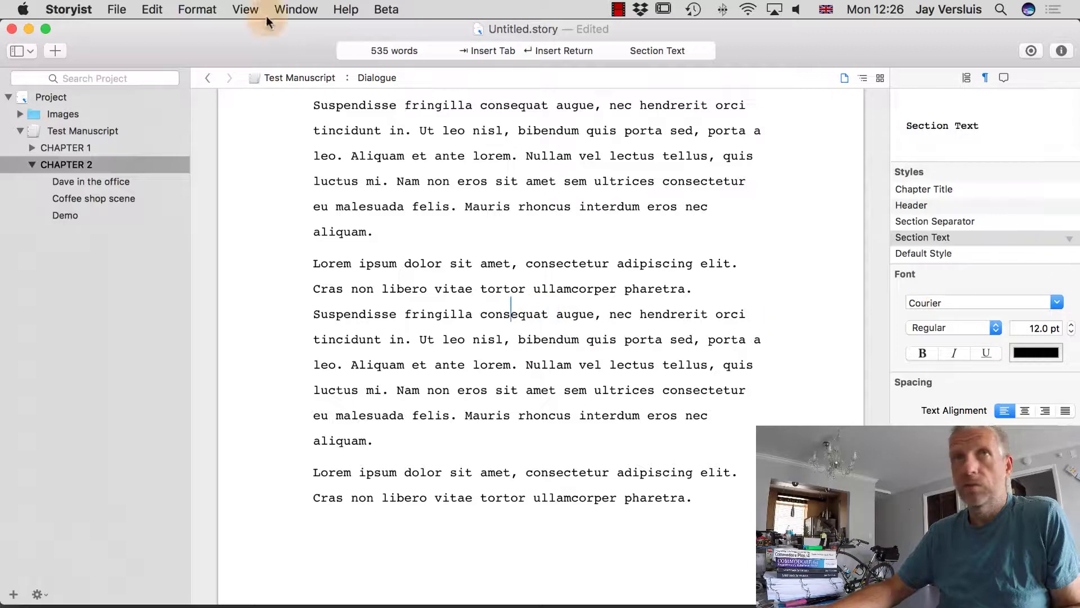
Edit the current Section Text style, changing its font family to Times
click(199, 10)
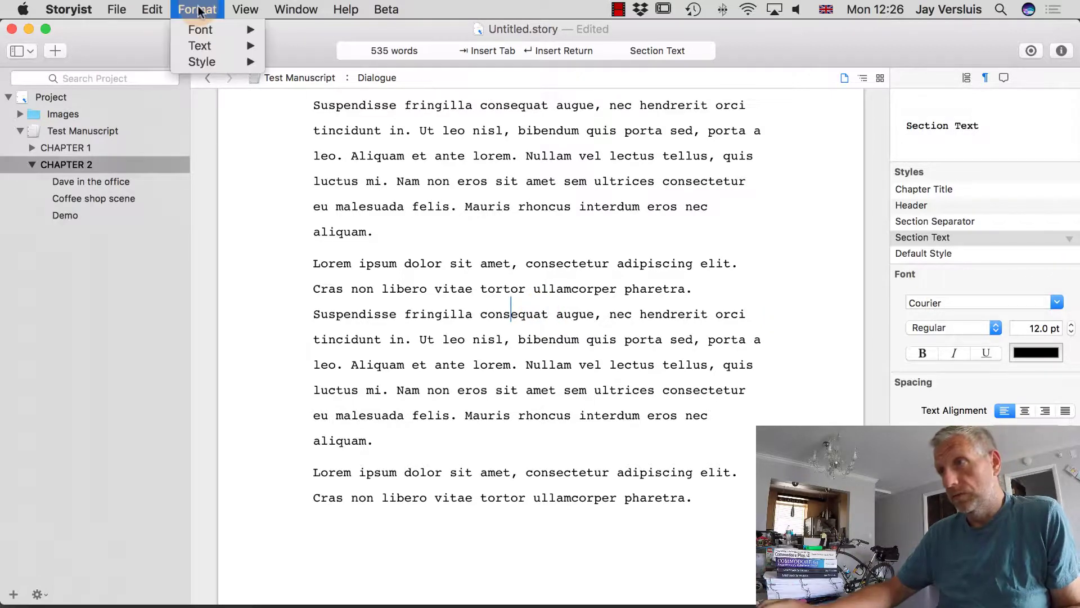
mouse_move(215, 62)
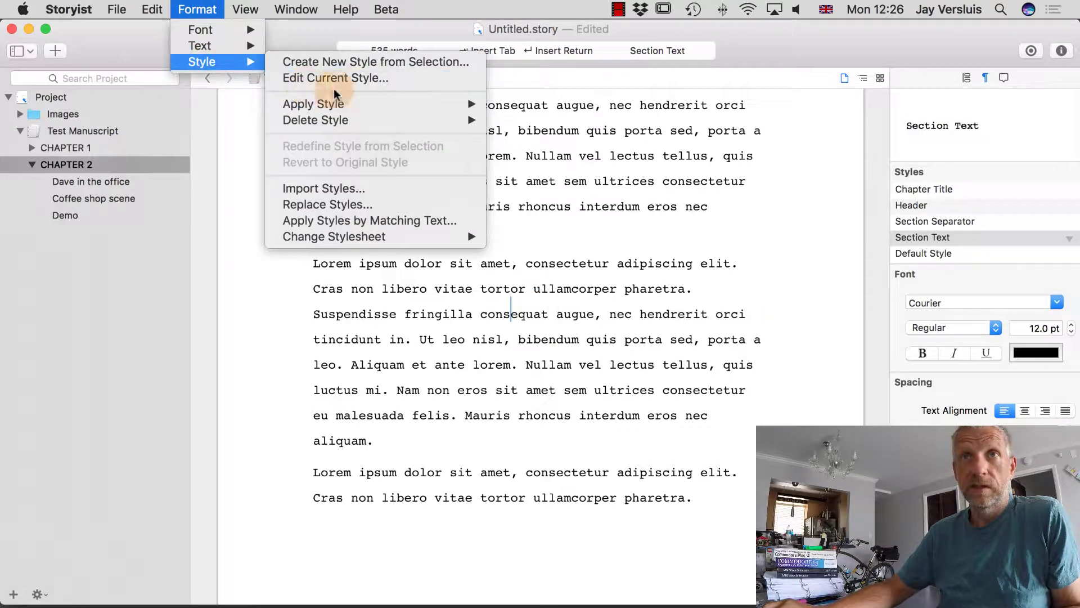
click(360, 78)
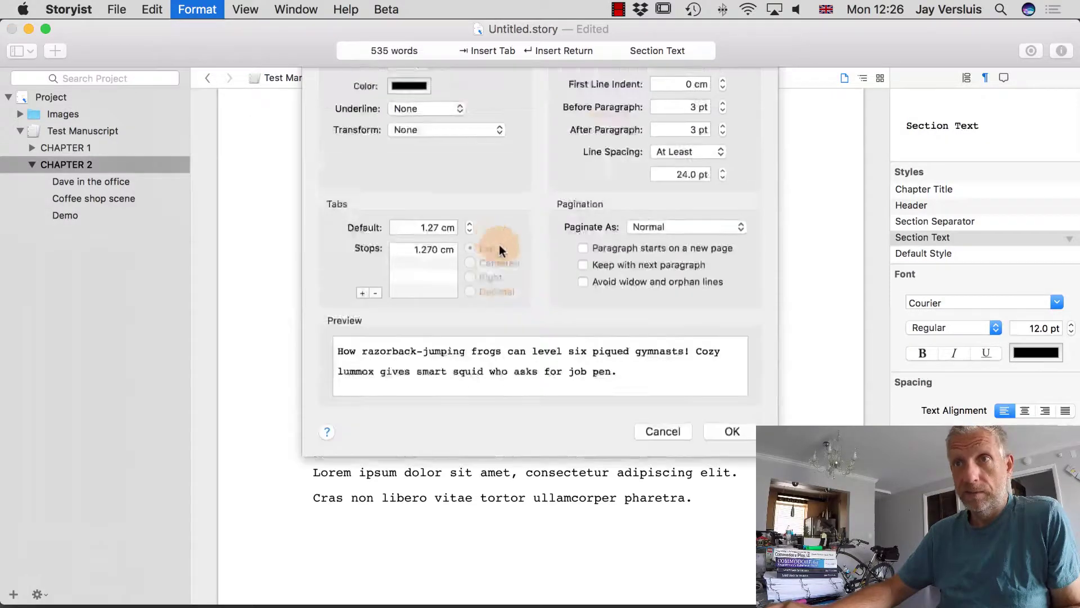
click(512, 185)
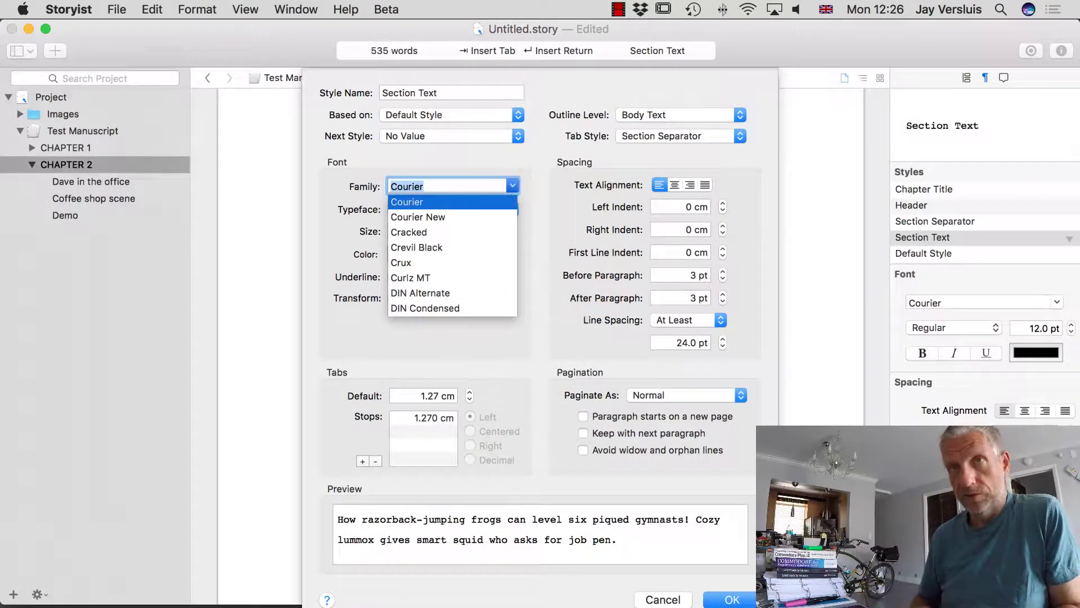
text(Timres)
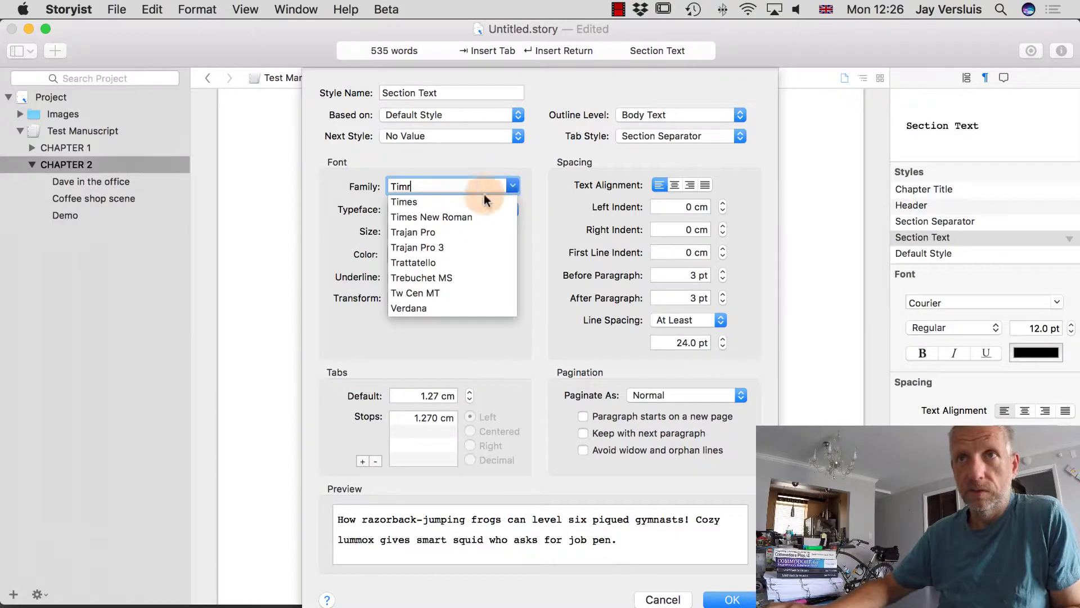
click(431, 201)
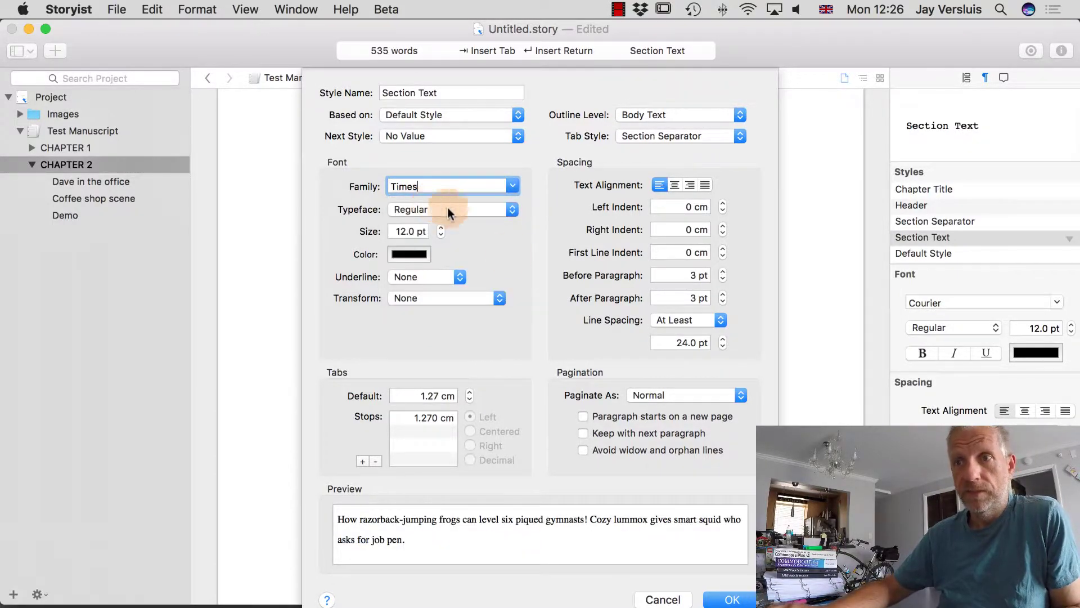
click(732, 599)
Examine the header on page 2 and the empty footer area at the end of a page
scroll(782, 433, up, 5)
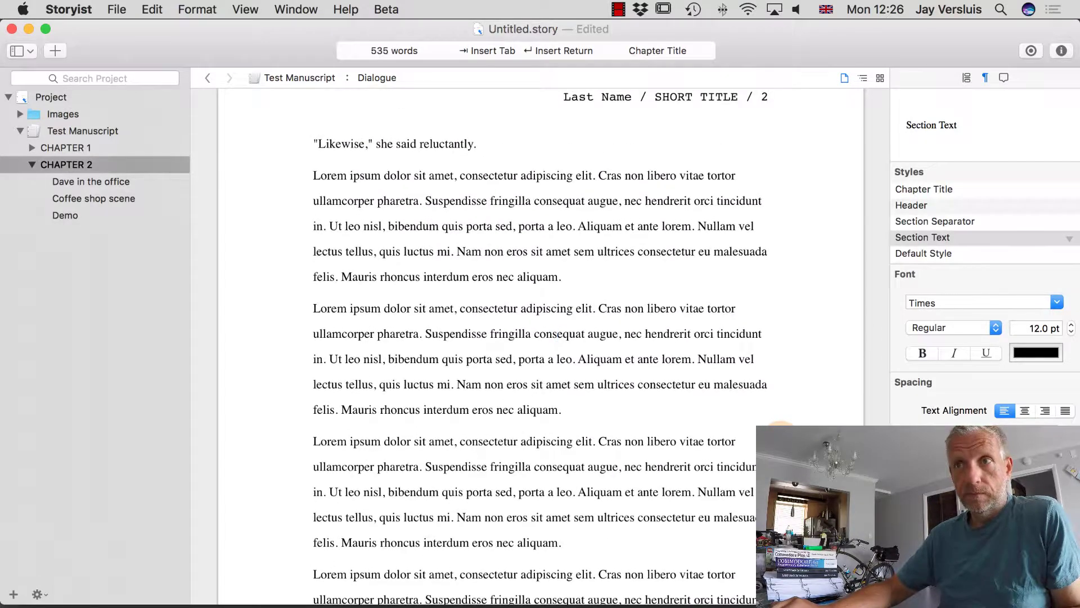
scroll(743, 338, up, 3)
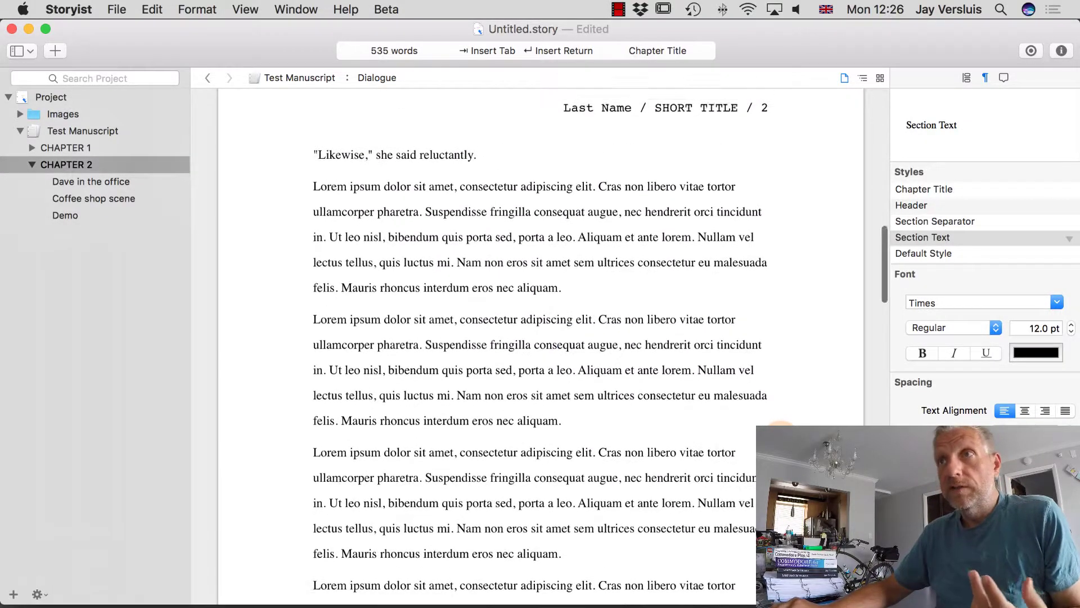
click(678, 160)
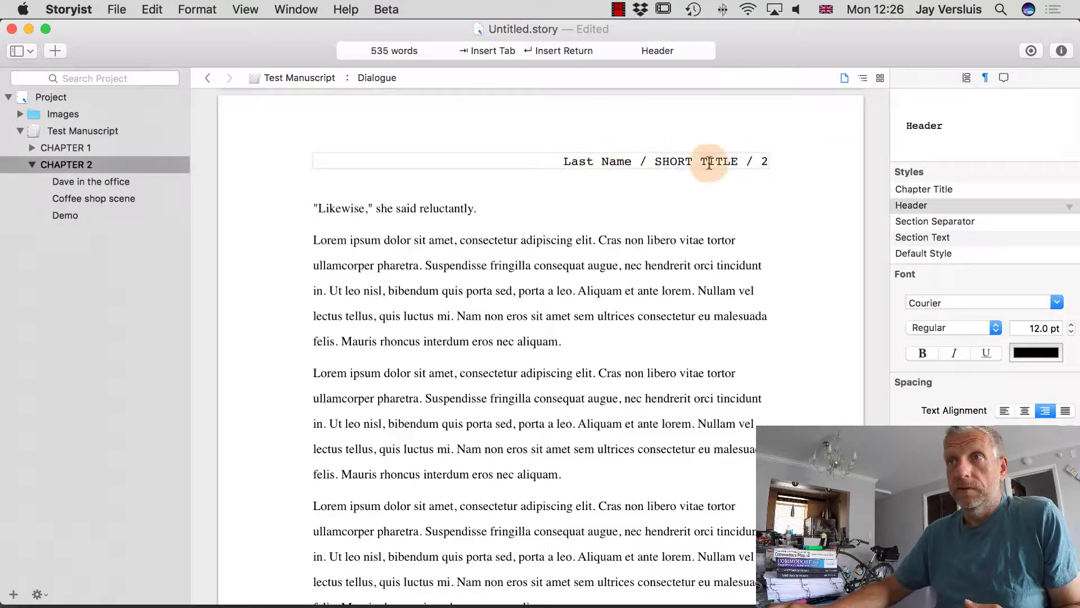
scroll(673, 386, down, 2)
scroll(674, 386, down, 10)
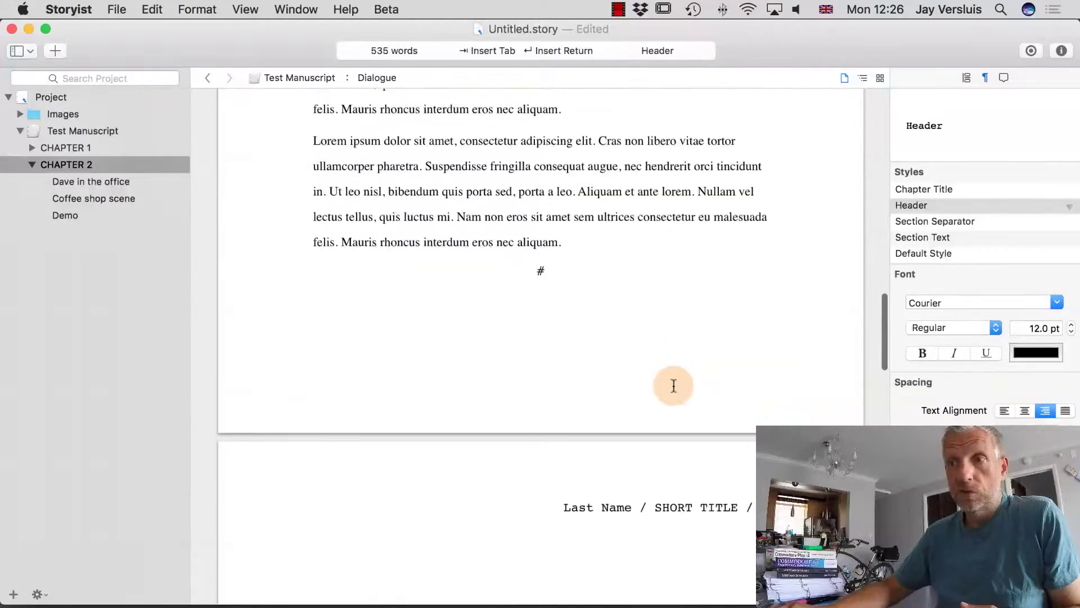
scroll(674, 386, up, 2)
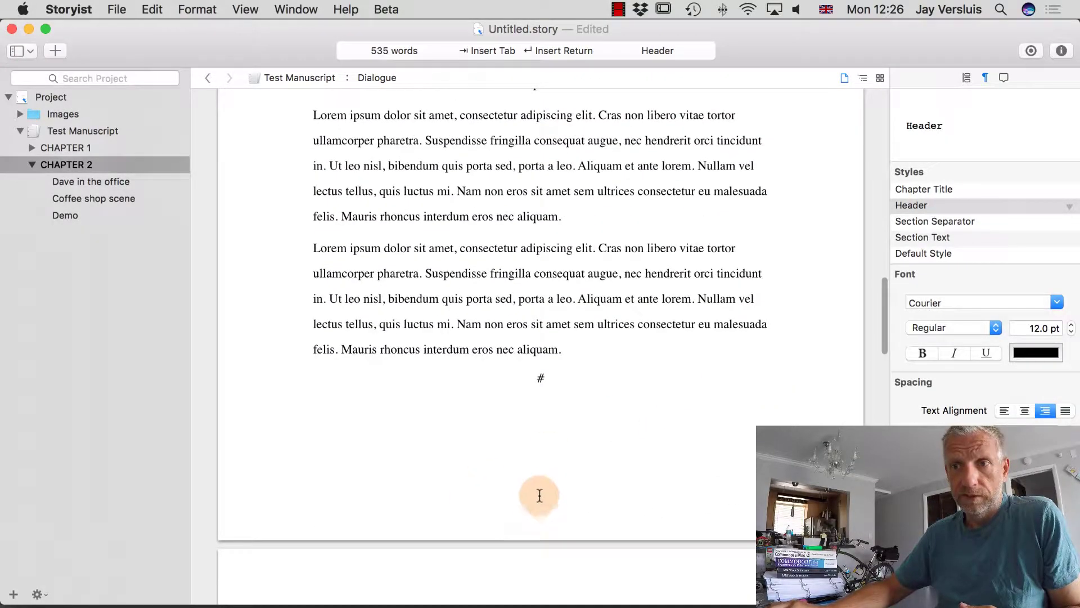
click(547, 477)
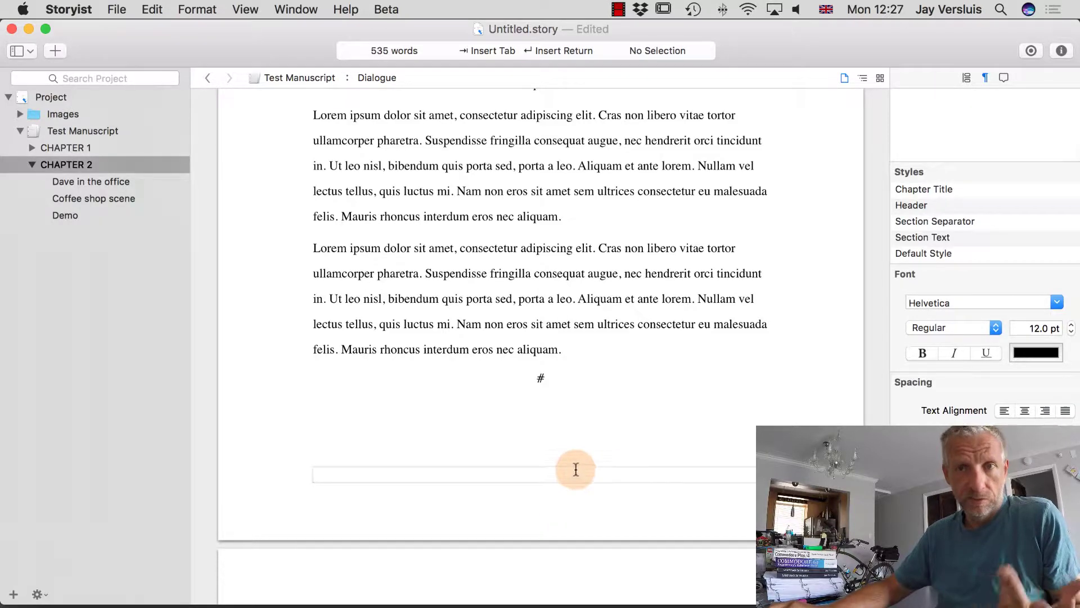
Select the page number in the first page's header, set page numbering to start at 47, and check the following pages
scroll(646, 473, up, 15)
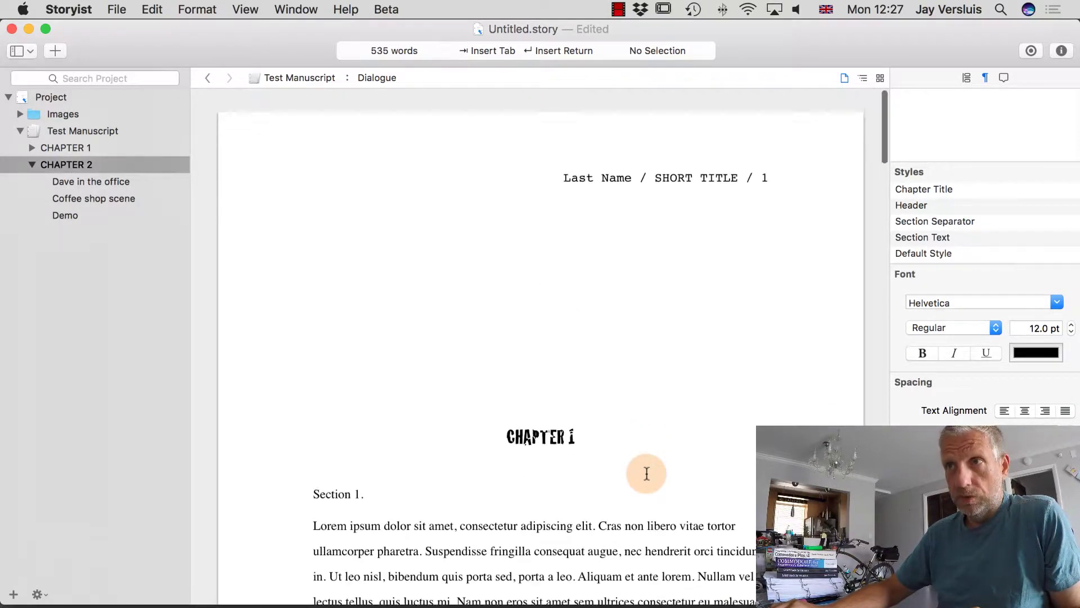
click(767, 150)
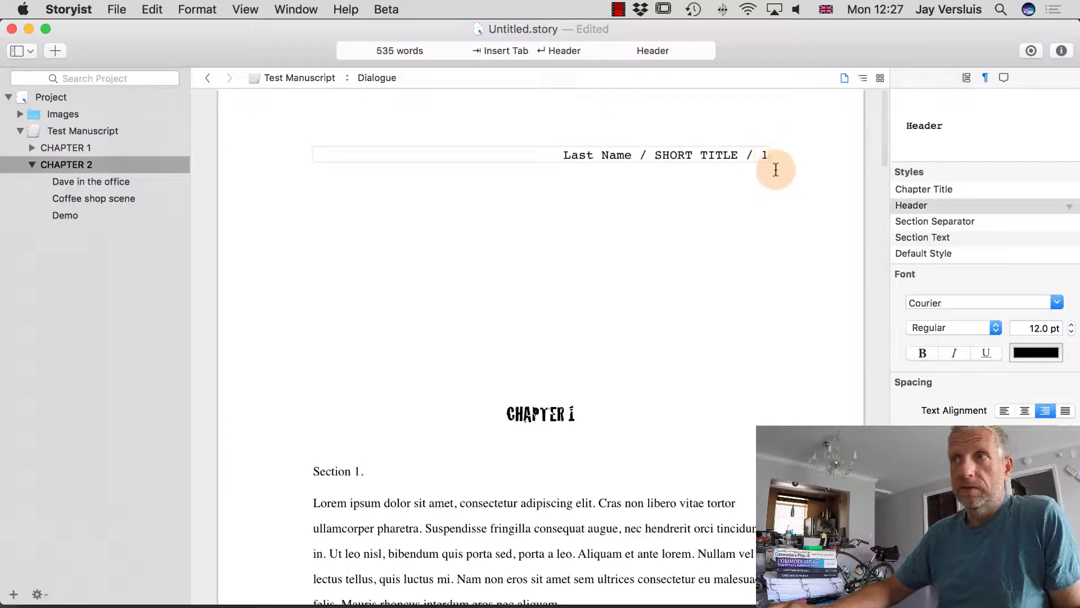
drag(756, 155, 766, 156)
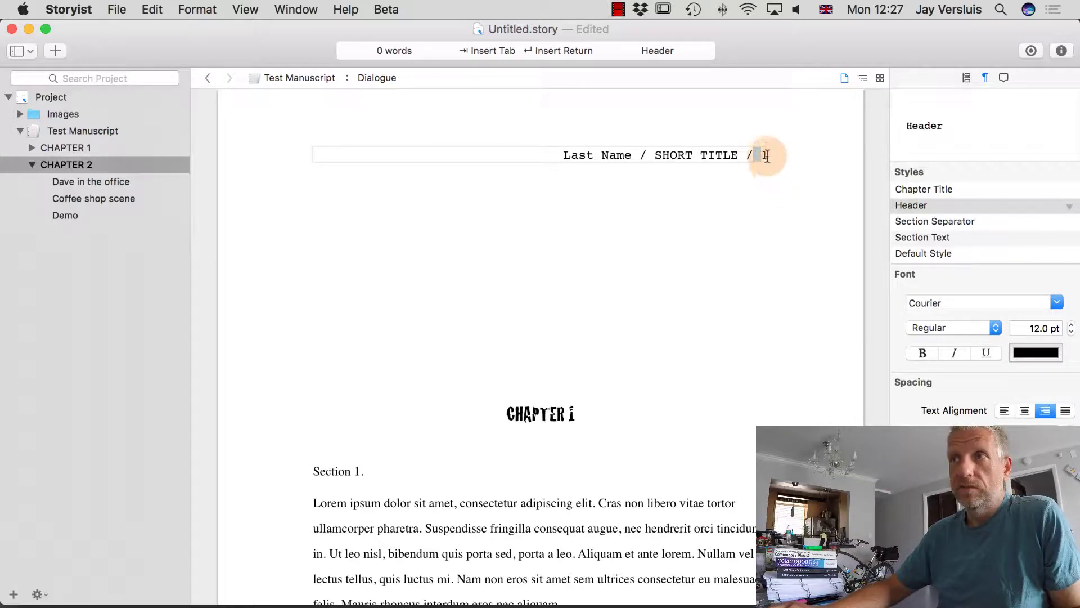
click(765, 148)
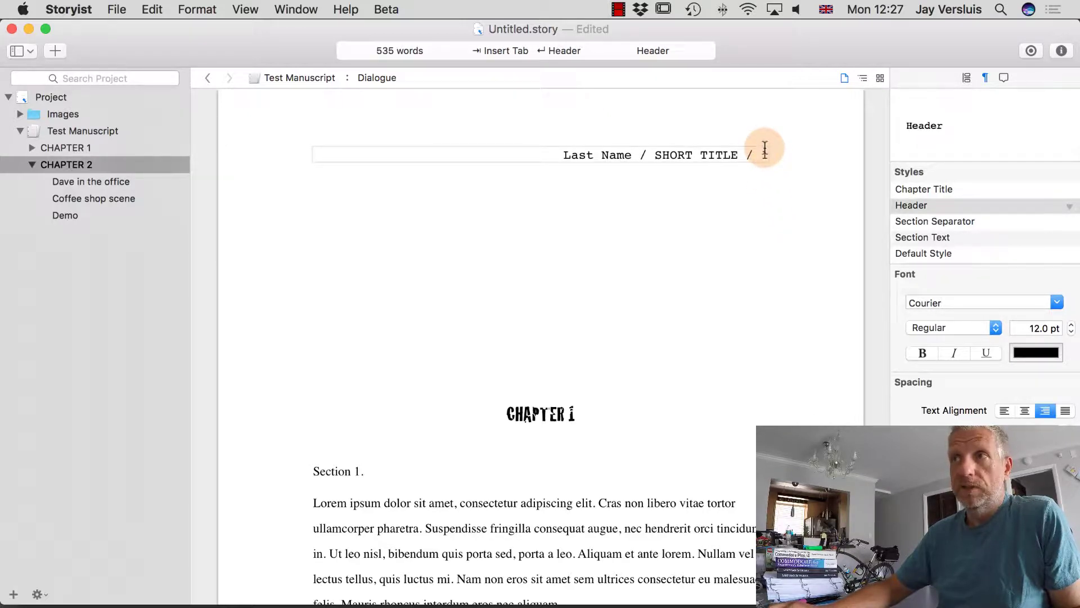
double_click(765, 149)
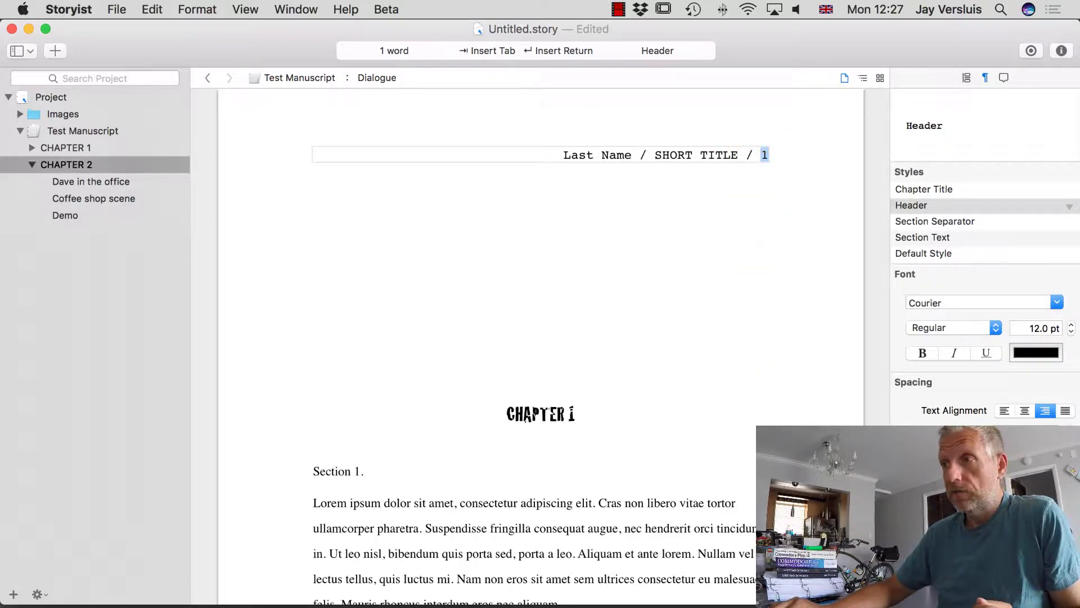
scroll(910, 508, down, 10)
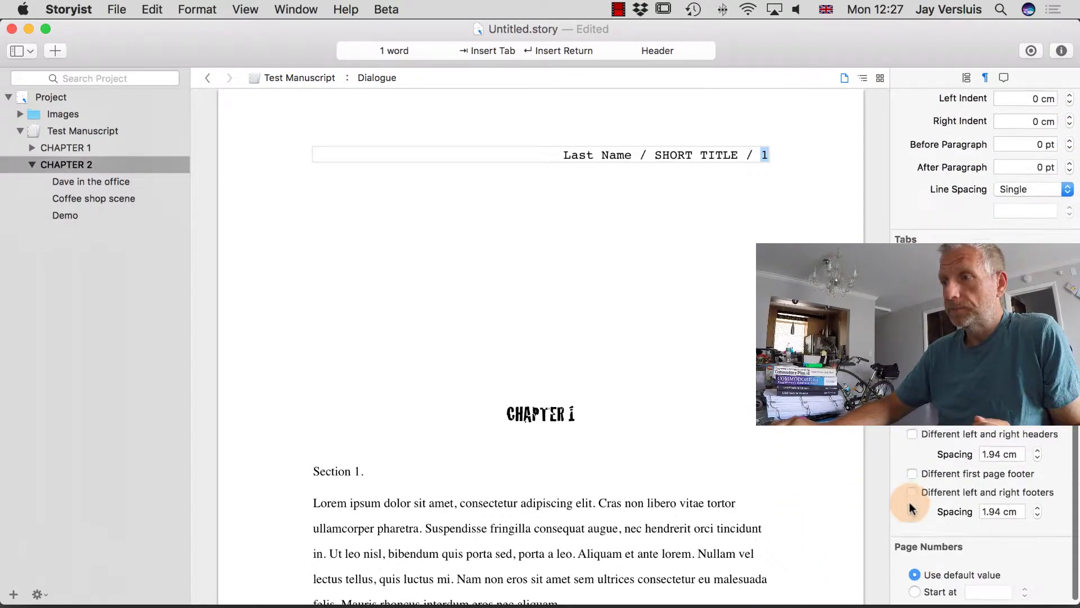
click(914, 587)
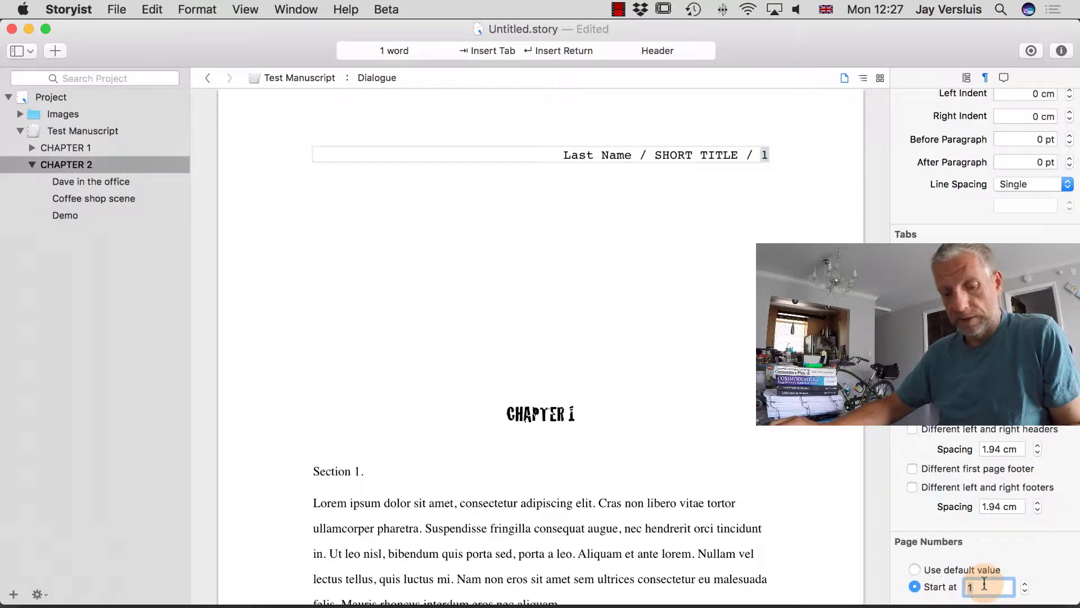
text(47)
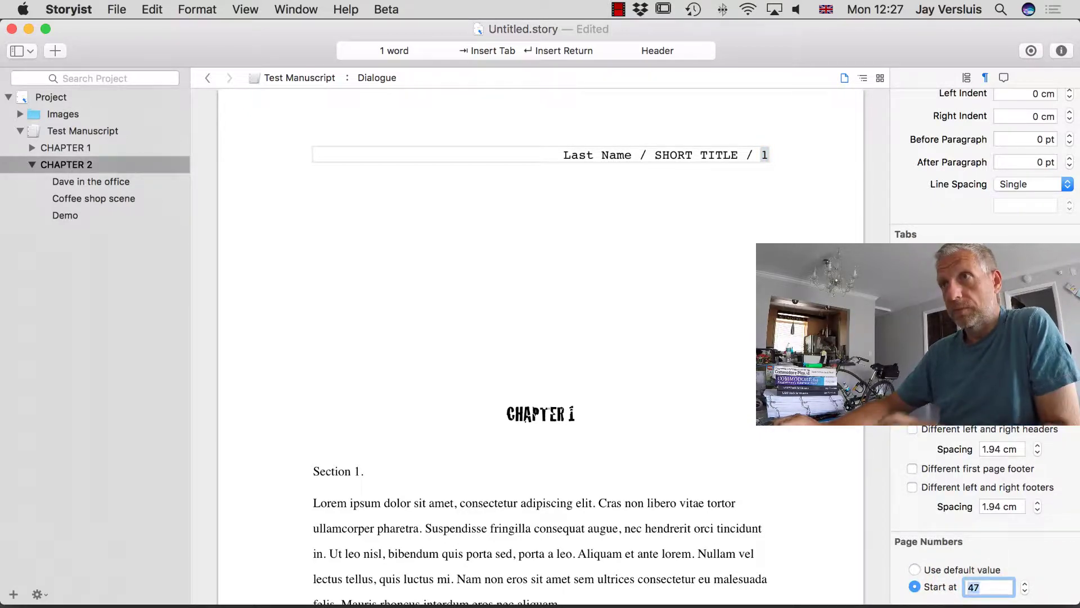
click(696, 465)
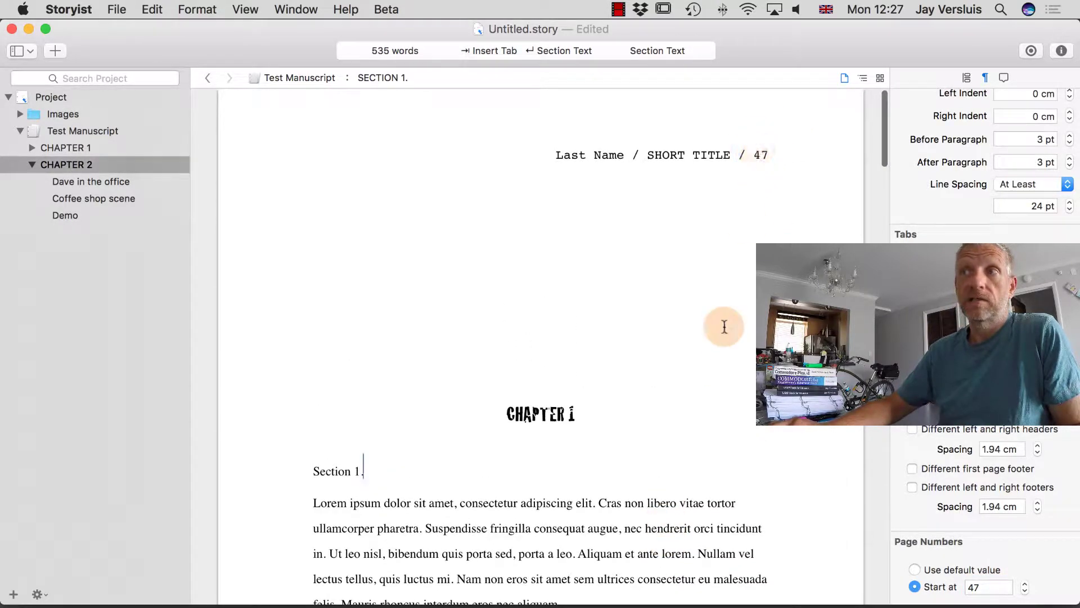
scroll(719, 338, down, 15)
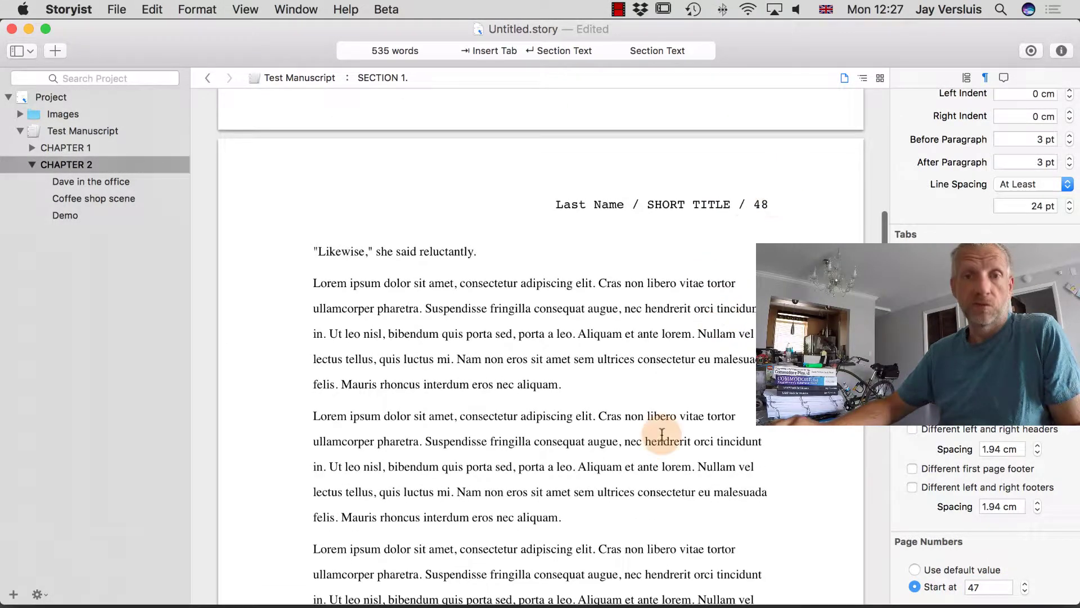
scroll(658, 441, down, 15)
scroll(661, 434, down, 15)
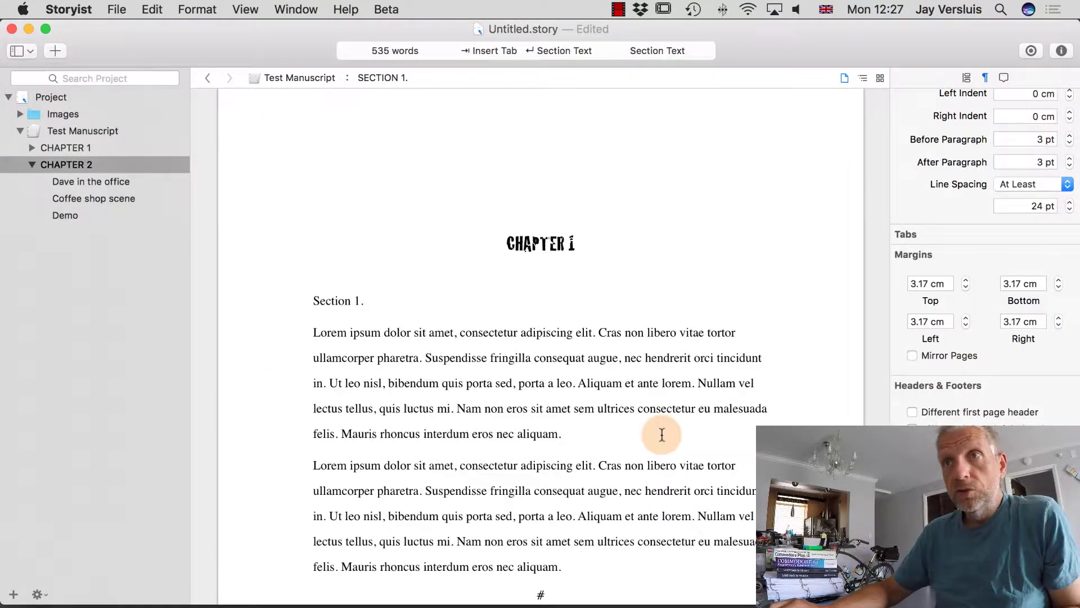
Undo the earlier formatting changes to the section text and the chapter title
key(super+z)
key(super+z)
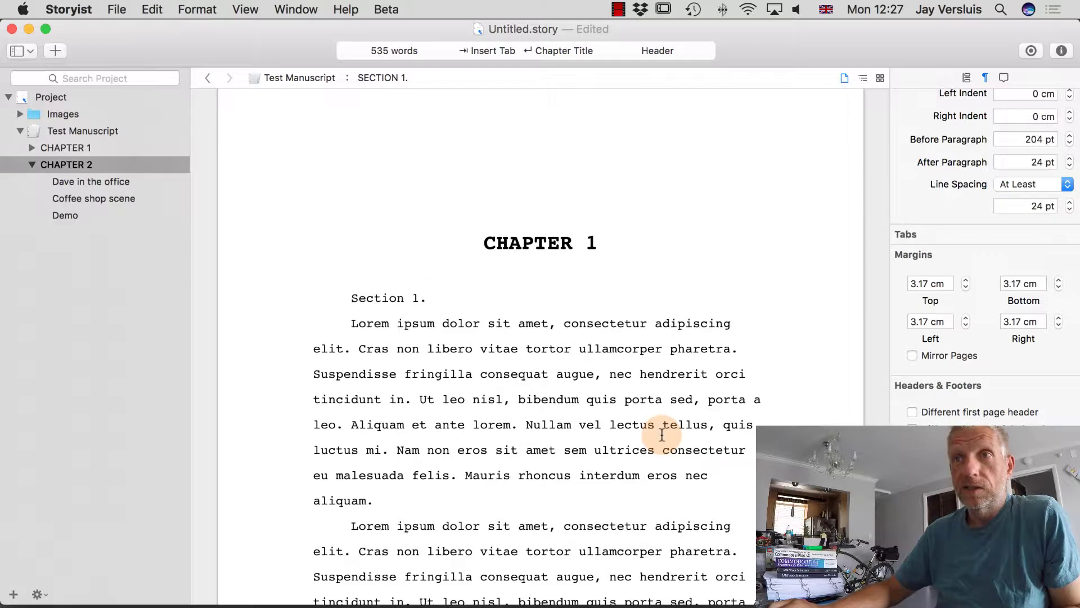
key(super+z)
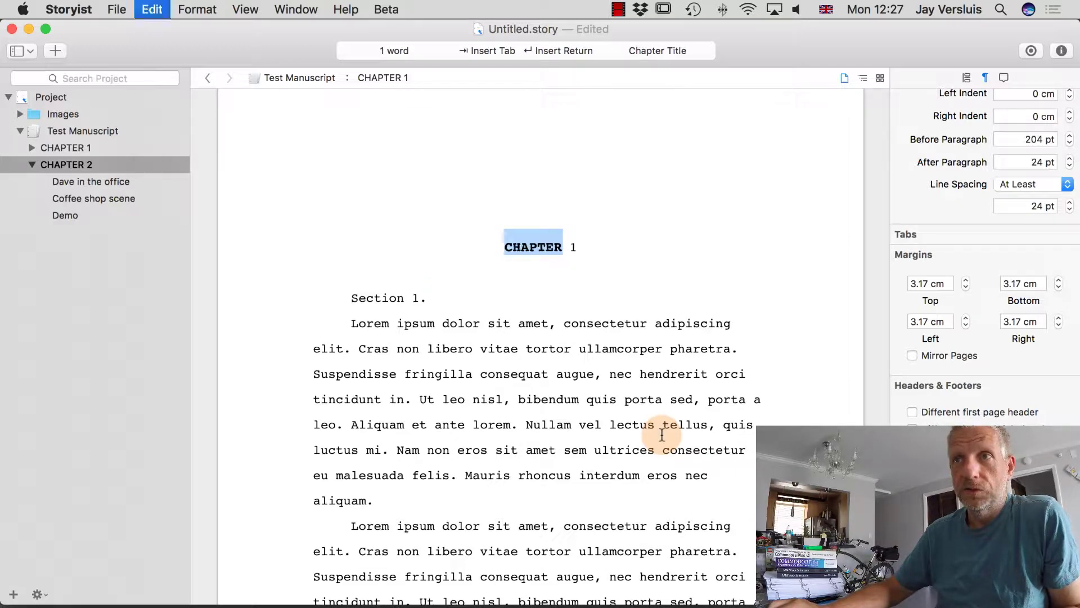
click(520, 338)
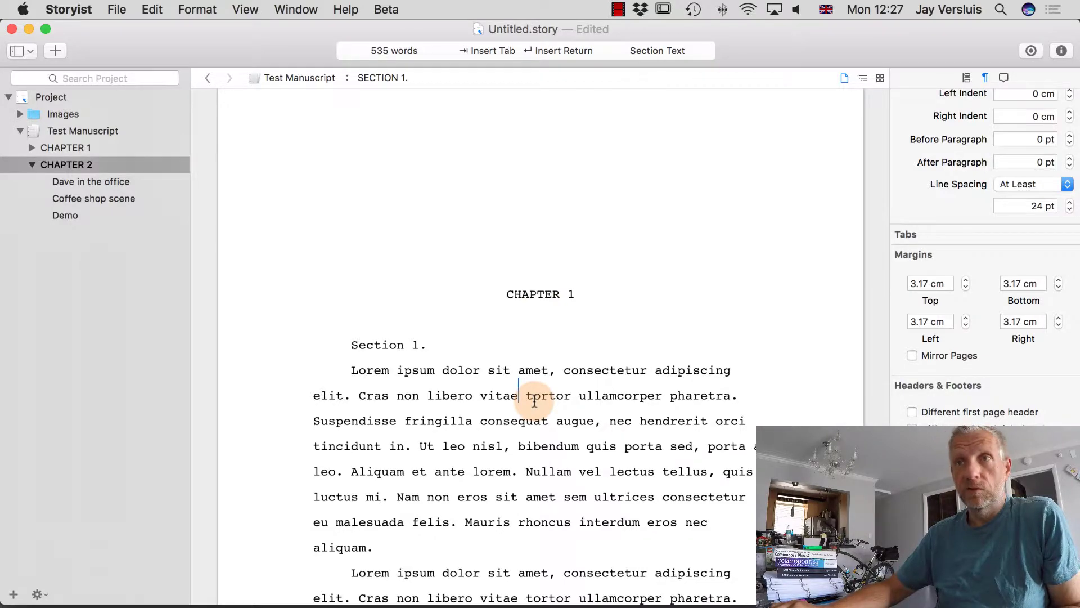
scroll(534, 400, down, 5)
scroll(539, 401, up, 2)
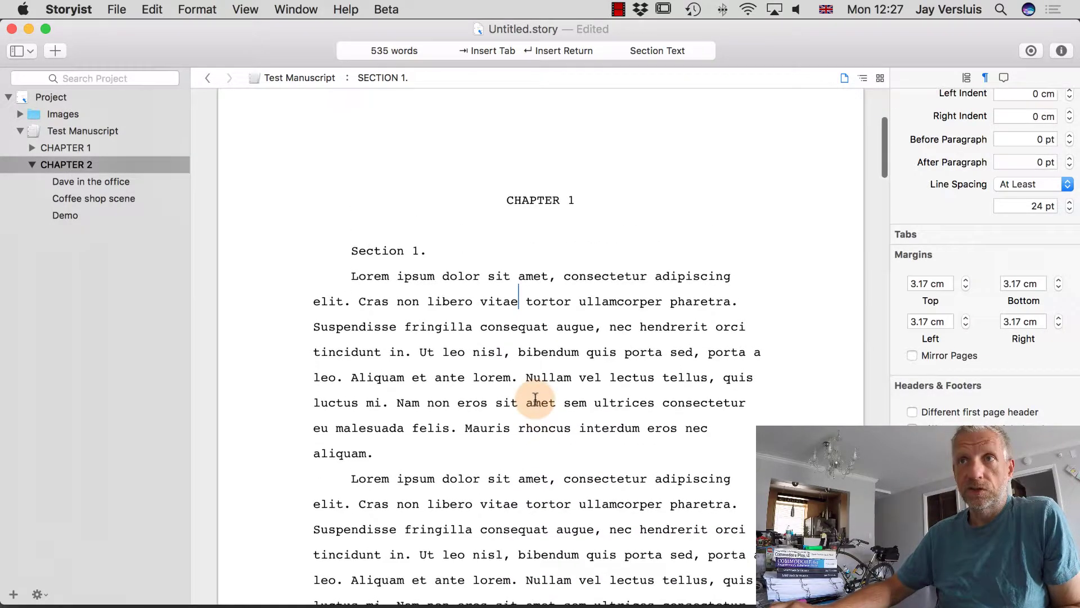
Examine the Chapter Title style's settings in the style editor without changing them
click(531, 204)
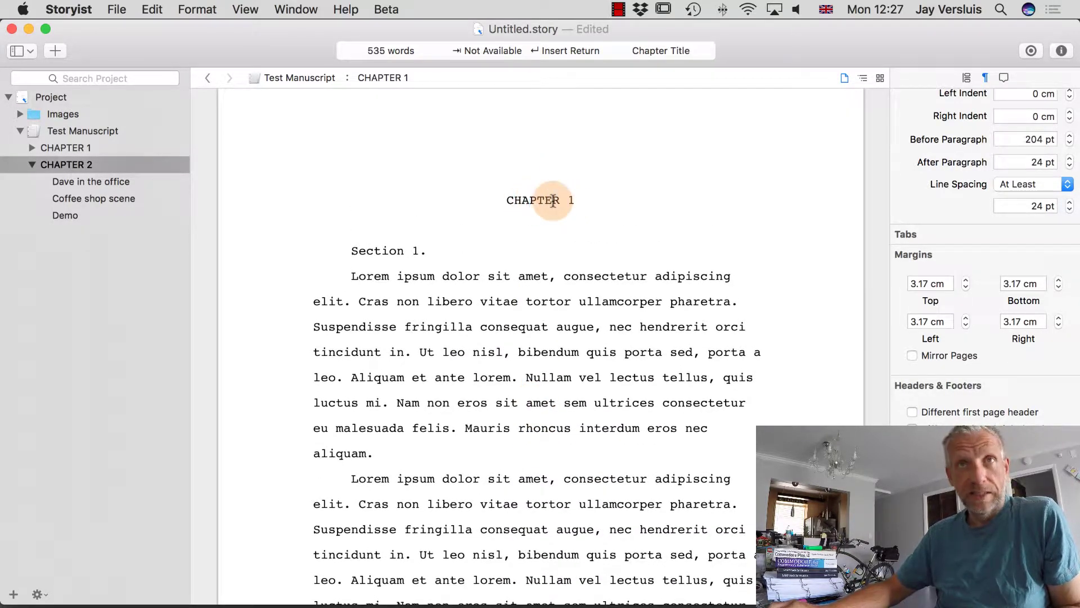
click(194, 9)
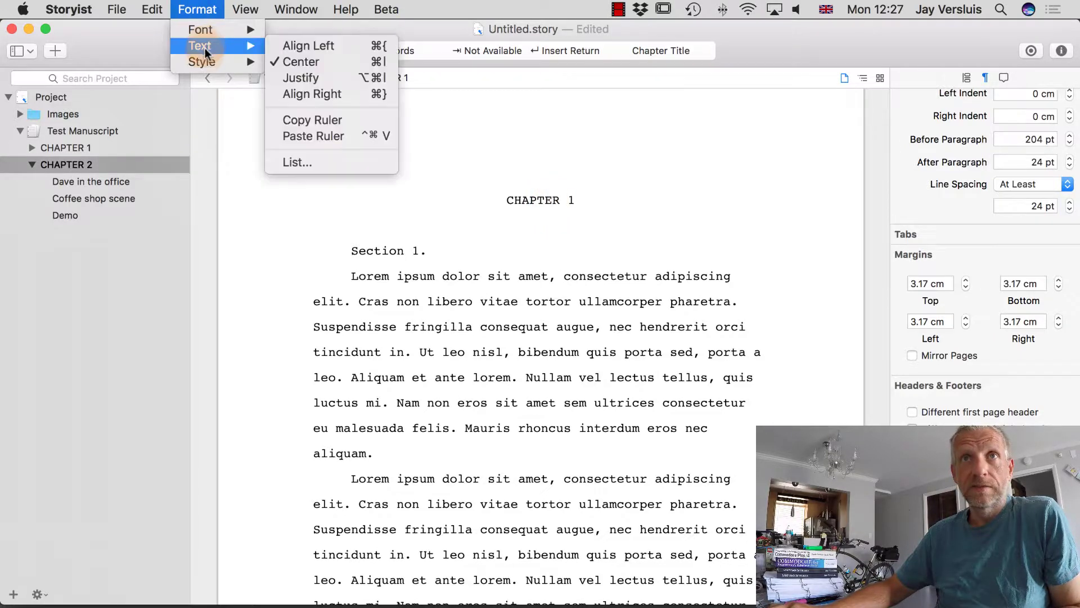
mouse_move(214, 61)
click(332, 77)
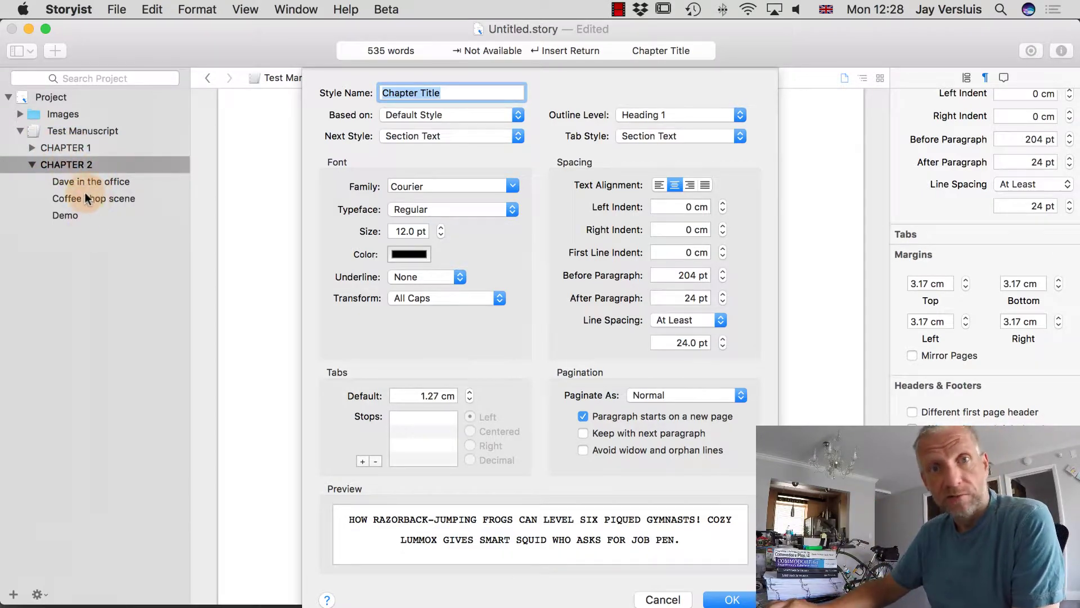
click(663, 599)
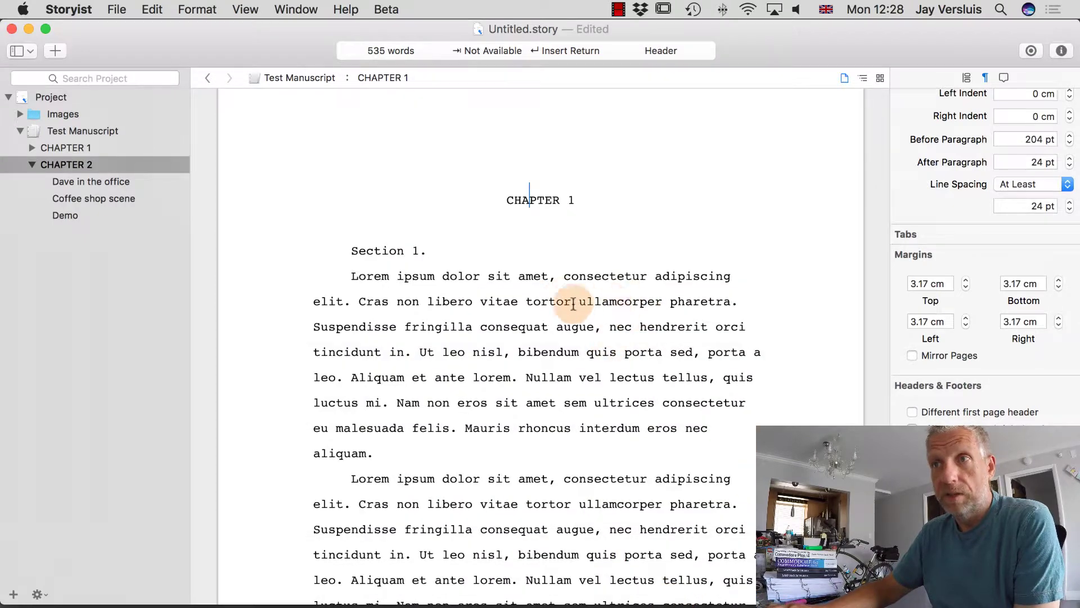
Examine the Section Text style's outline level and other settings without changing them
click(611, 302)
click(152, 9)
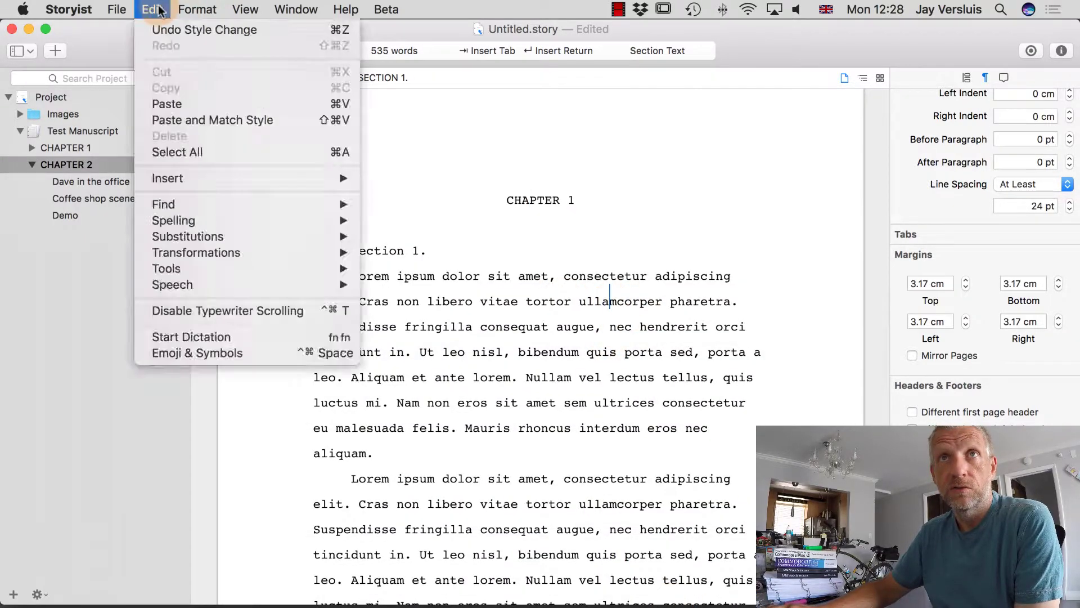
mouse_move(187, 15)
mouse_move(218, 62)
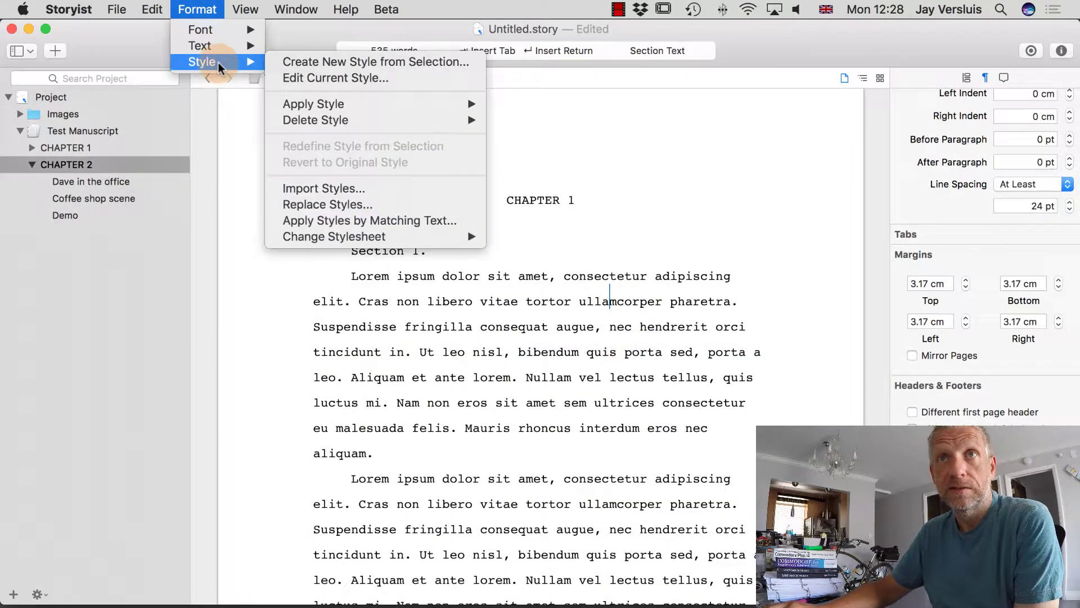
click(366, 78)
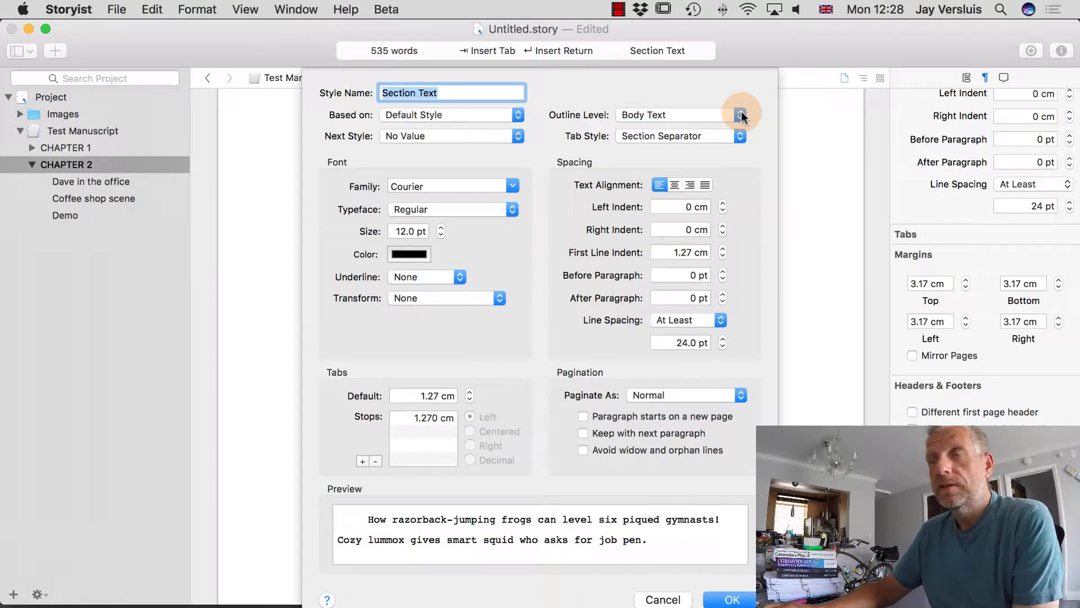
click(675, 599)
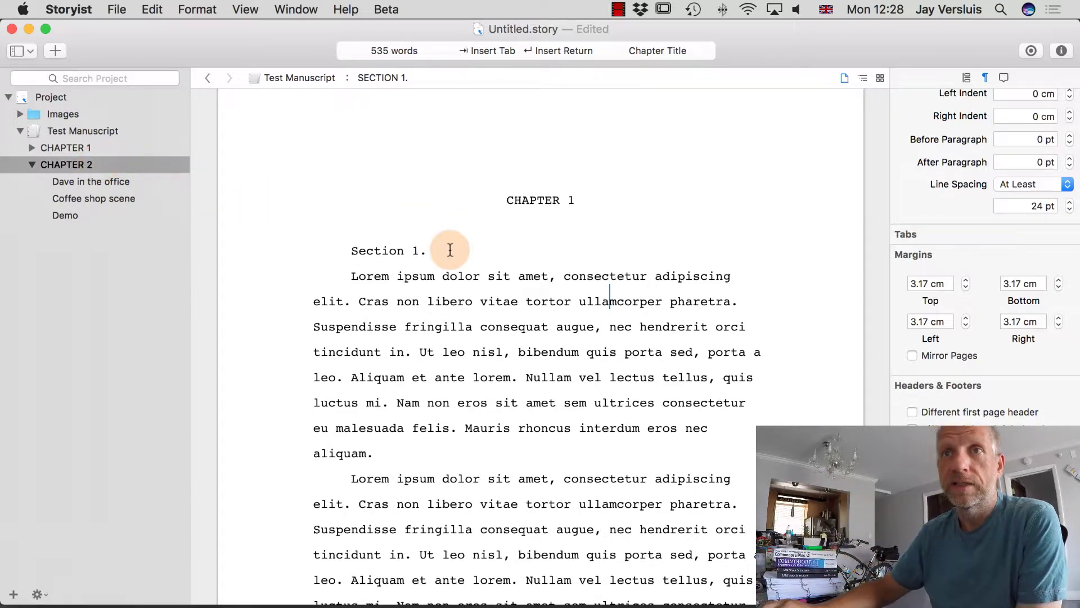
Insert a new line reading "Sub Heading" above "Section 1." in Chapter 1
click(342, 250)
scroll(554, 248, up, 2)
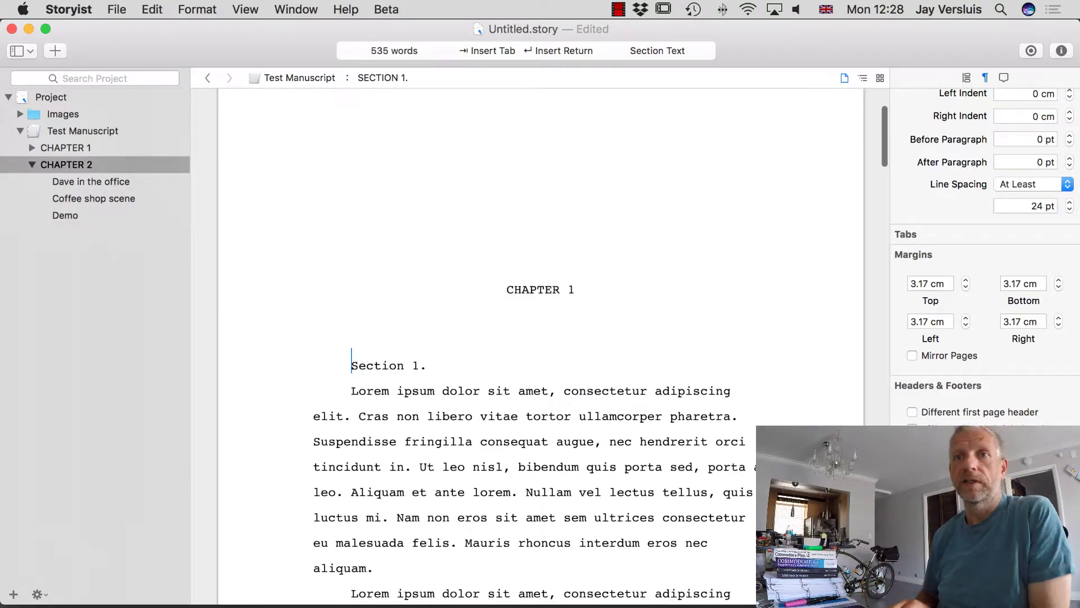
key(Return)
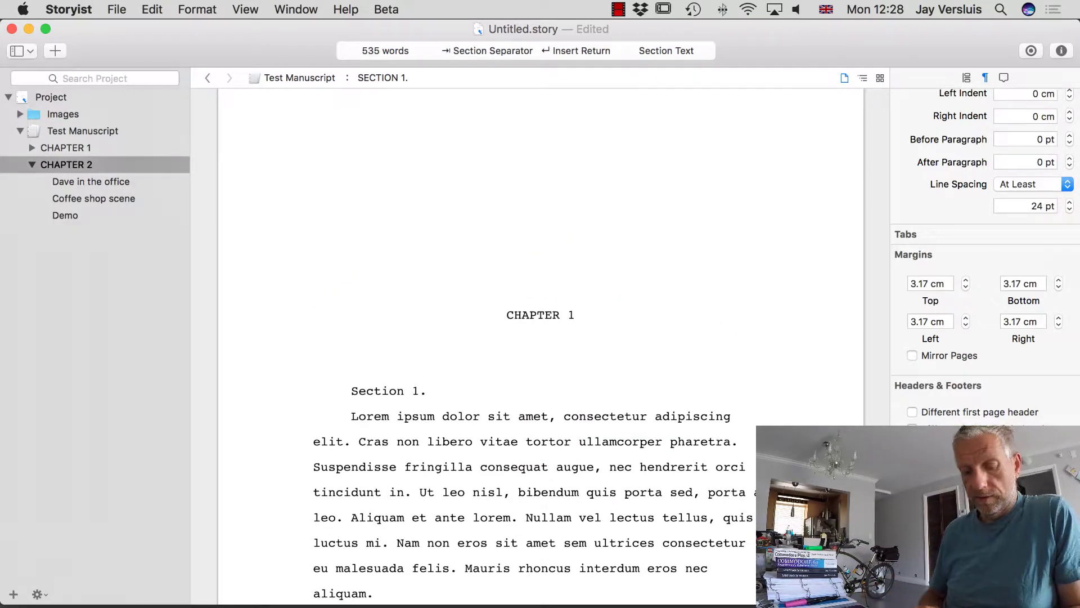
text(Sub Head)
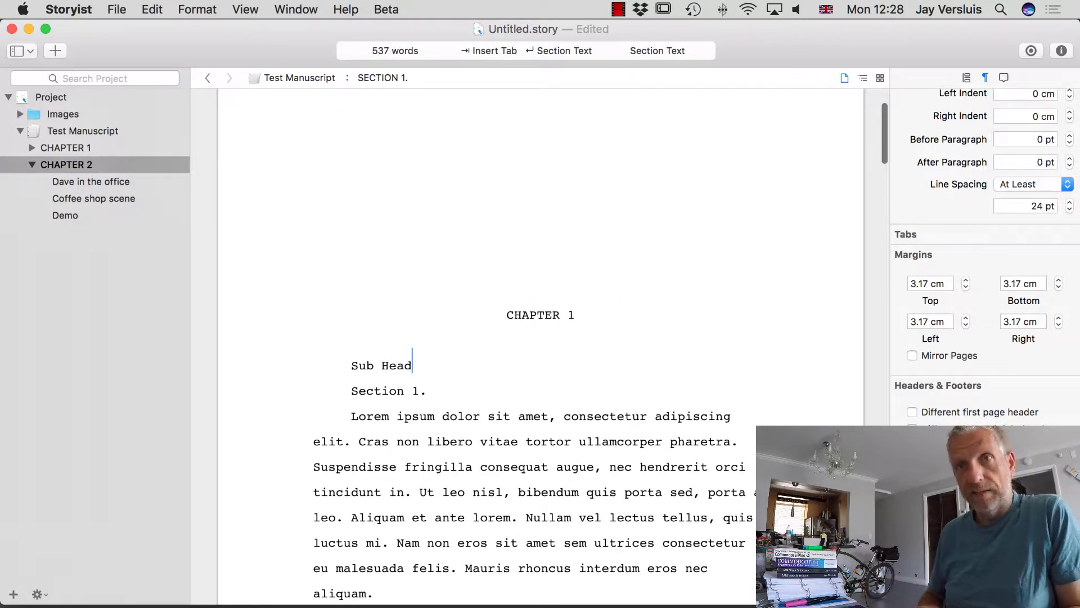
text(ing)
scroll(423, 221, down, 4)
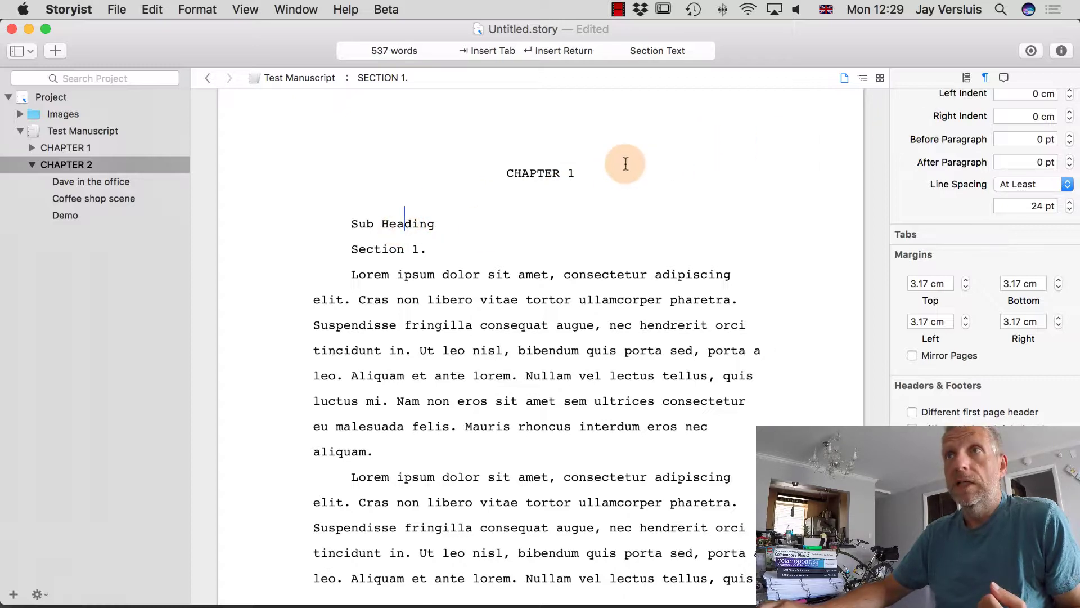
Apply the Chapter Title style to the "Sub Heading" line
click(697, 51)
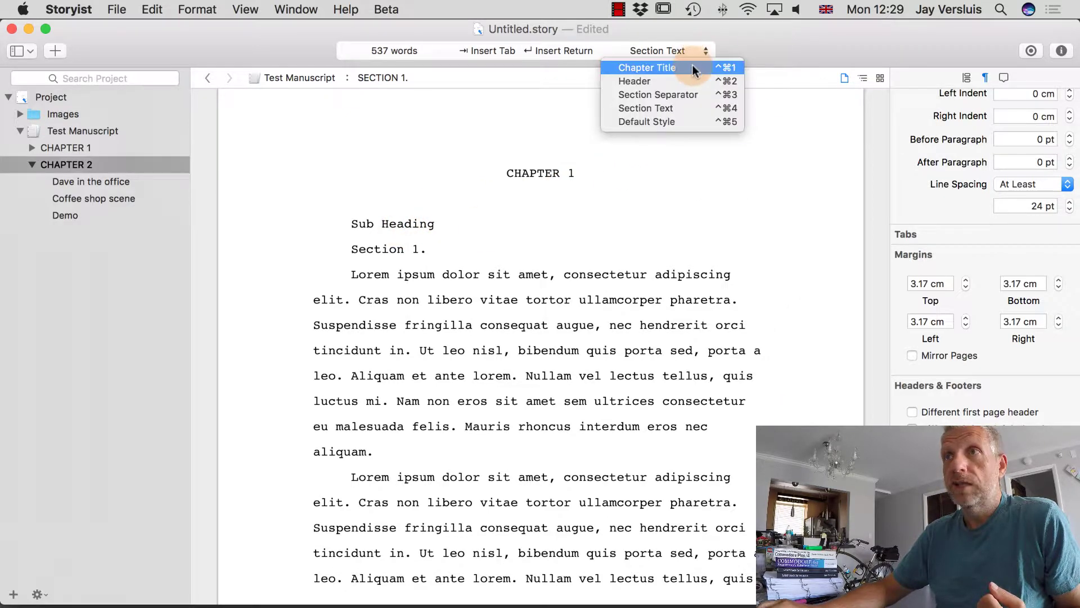
click(693, 66)
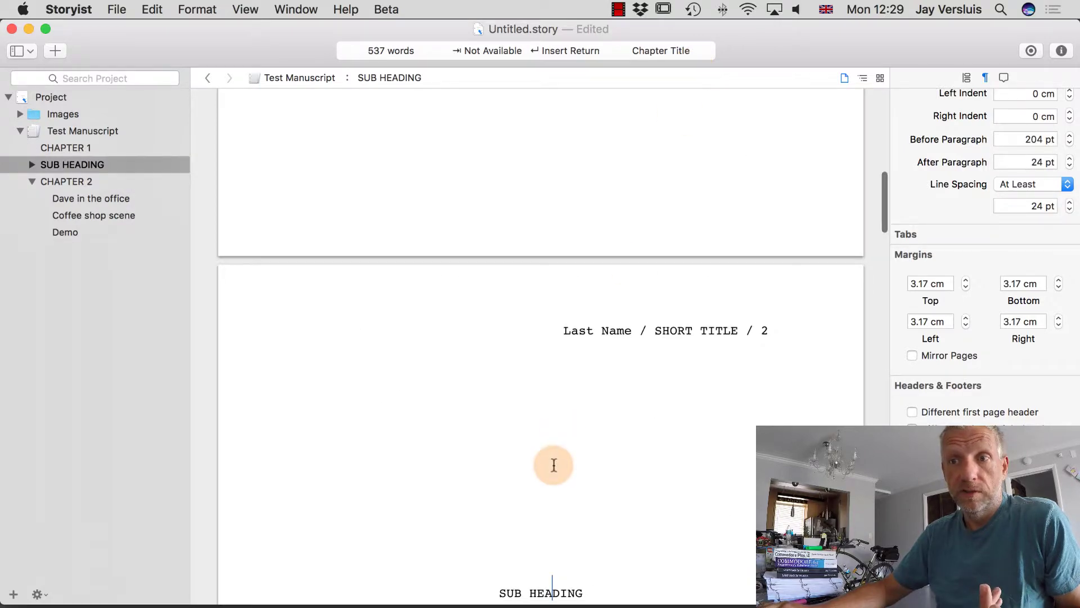
scroll(554, 464, down, 5)
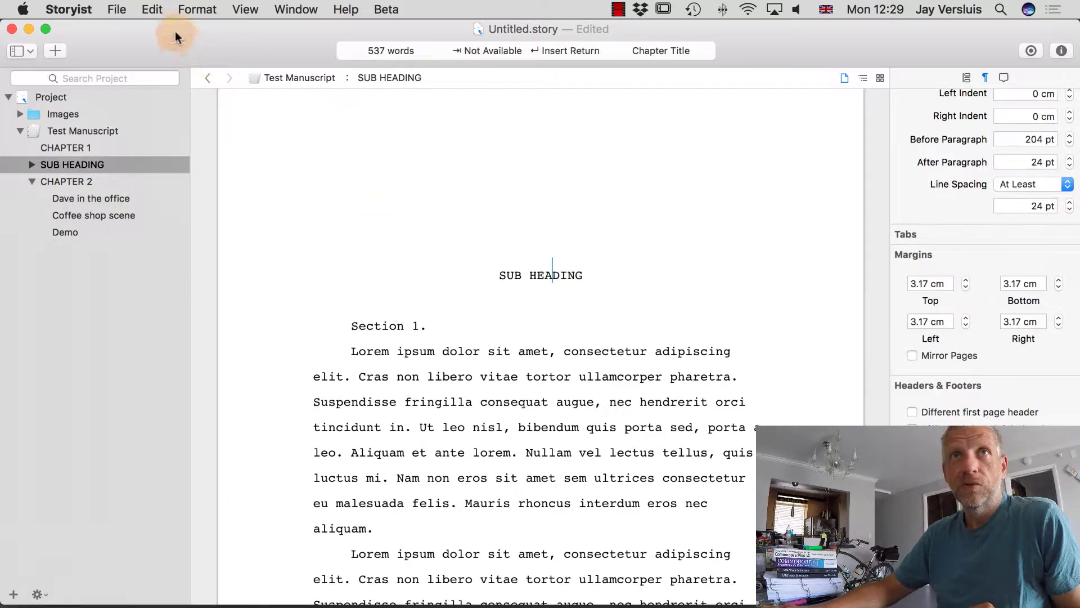
Edit the current Chapter Title style, renaming it Sub Heading and setting its outline level to Heading 2
click(197, 9)
mouse_move(236, 61)
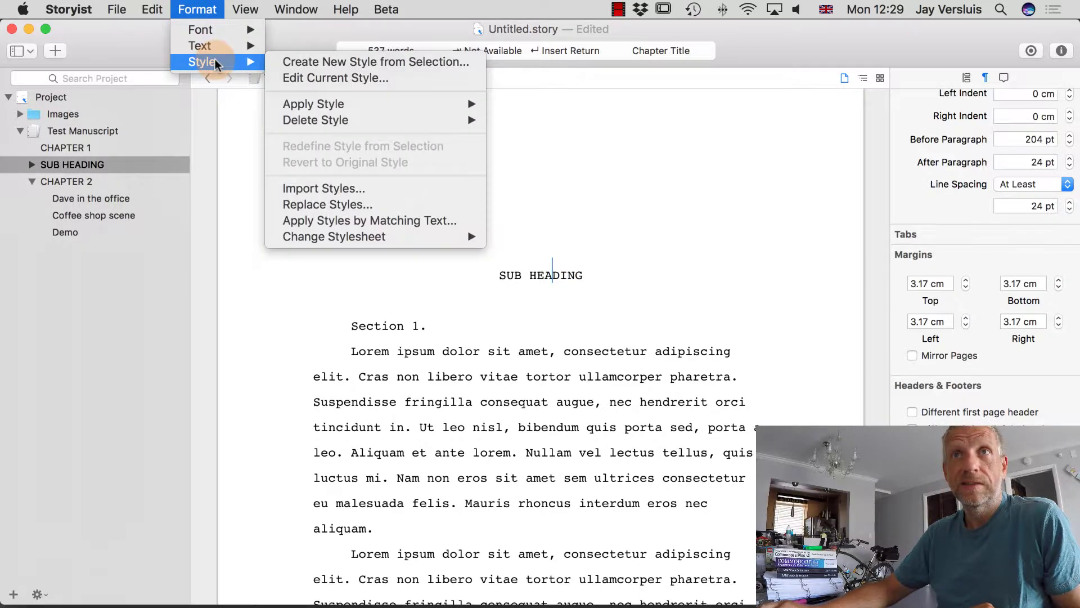
click(332, 75)
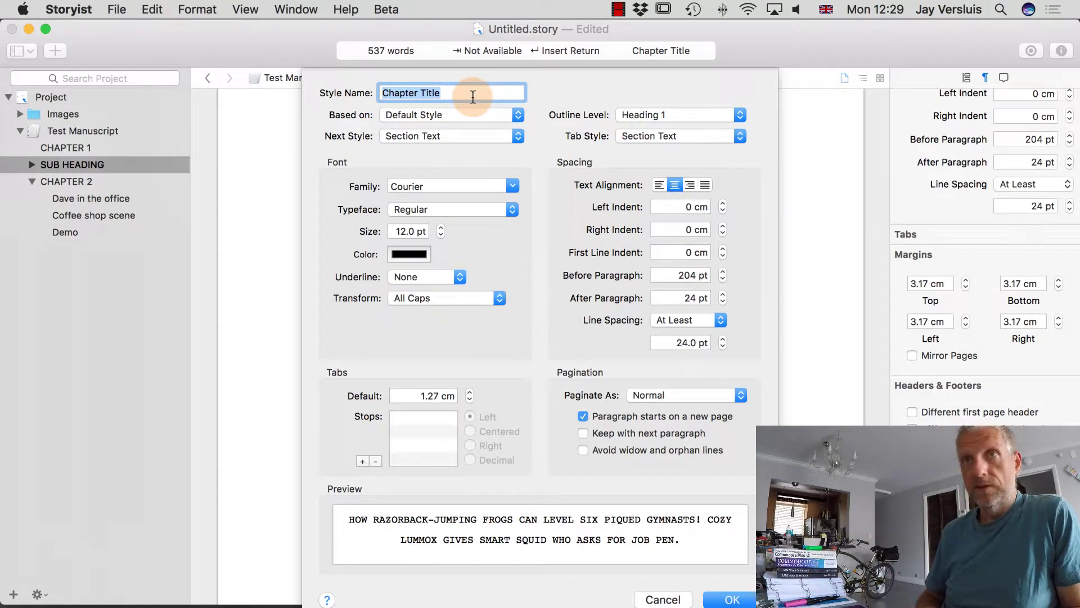
text(Sub Heading)
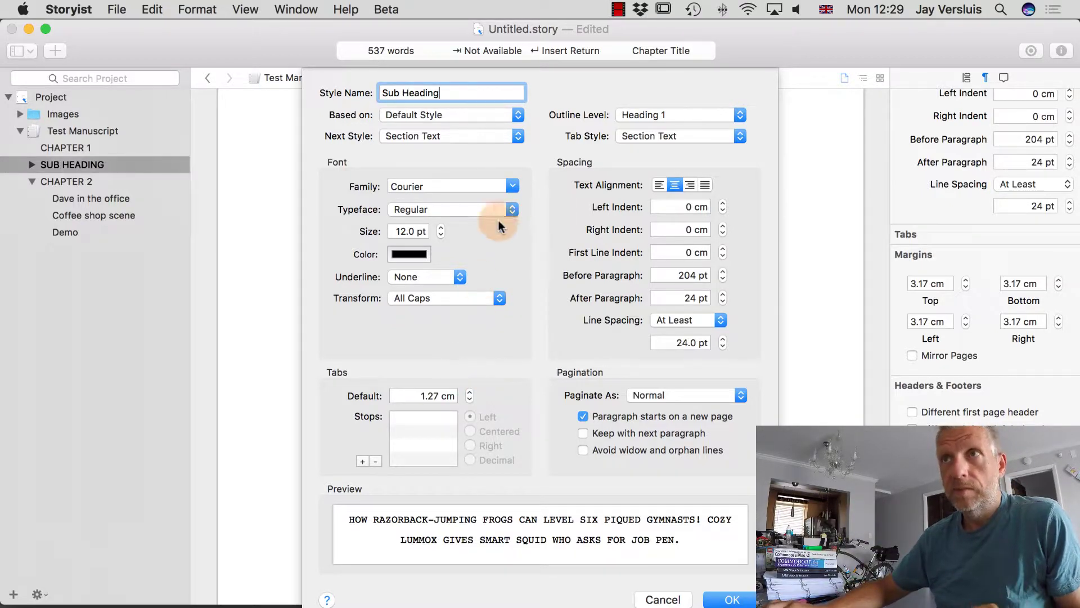
click(707, 115)
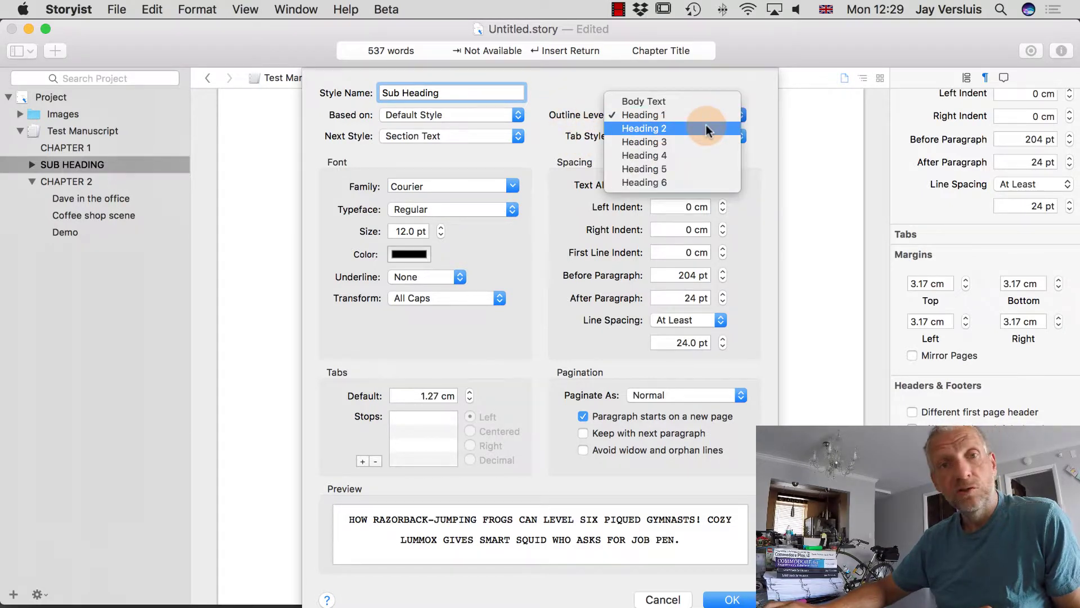
click(707, 129)
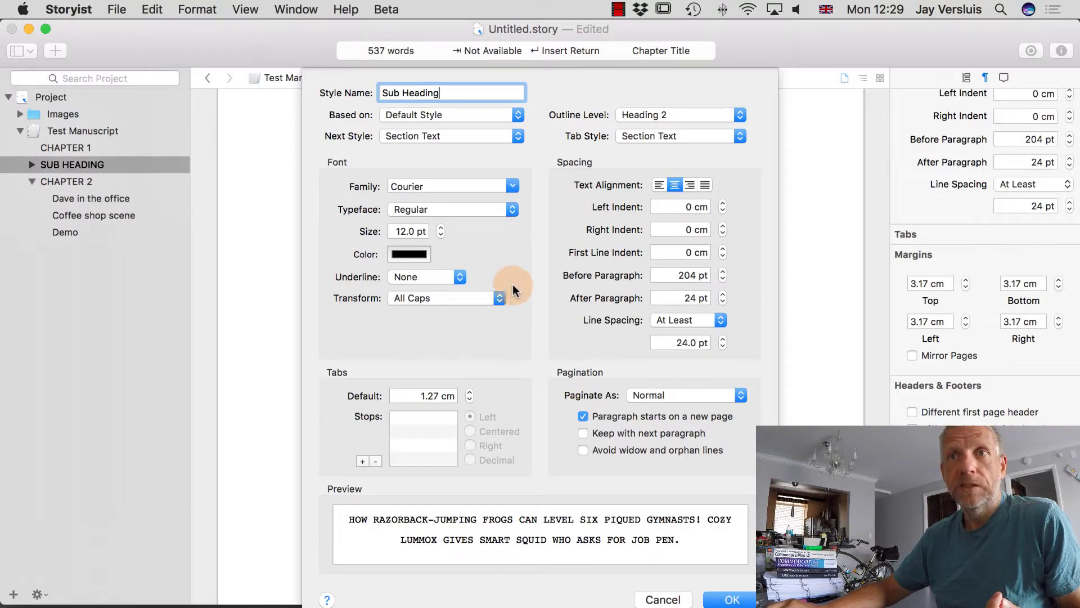
Set the Sub Heading style's transform to Capitalize Words and its typeface to Oblique, and apply the style changes
click(500, 297)
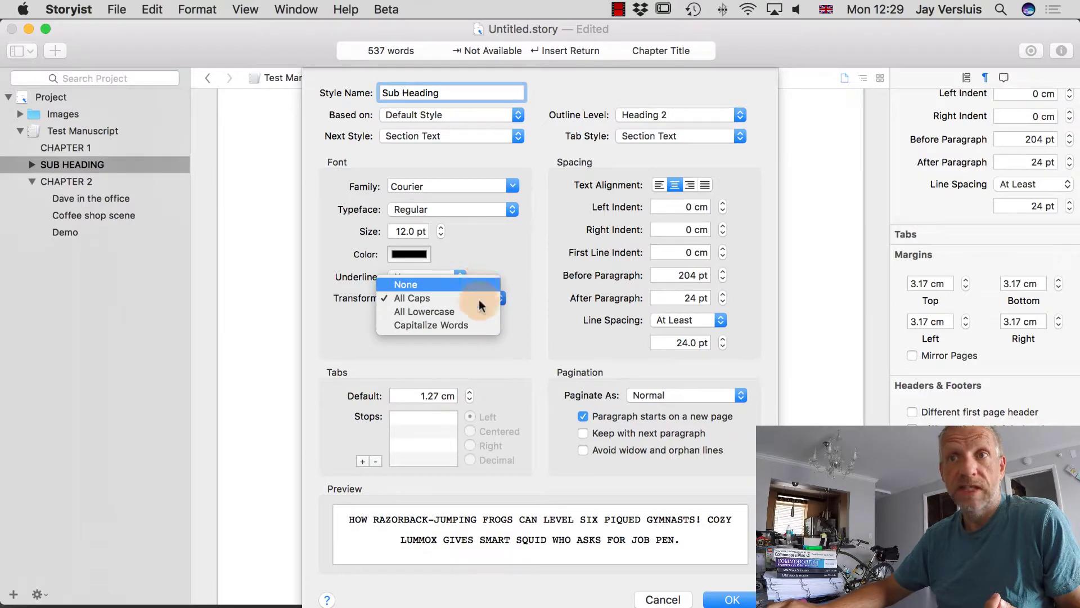
click(475, 327)
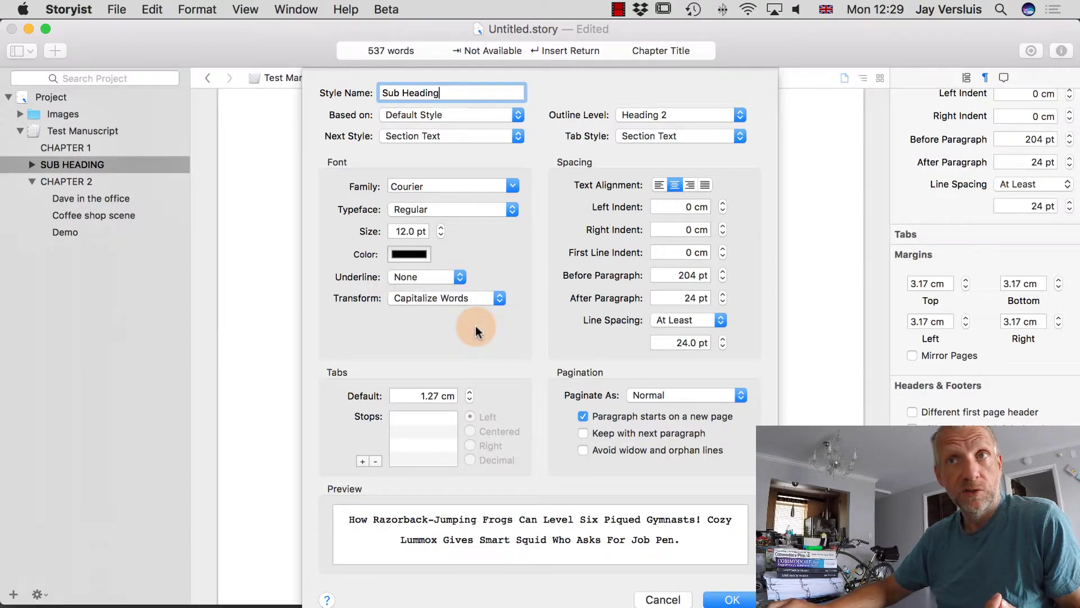
click(511, 210)
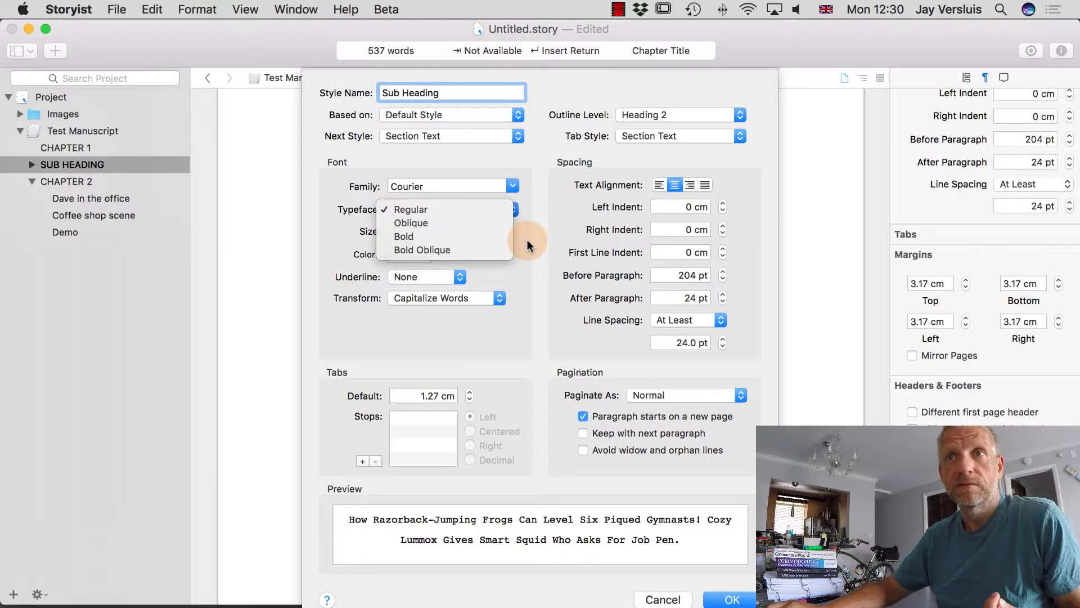
click(497, 225)
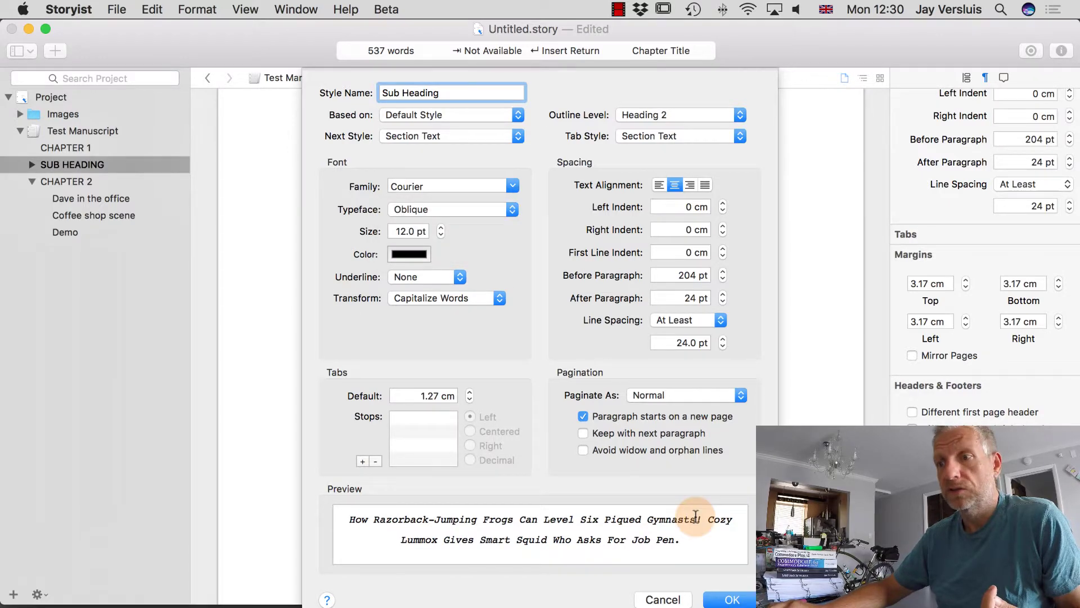
click(731, 590)
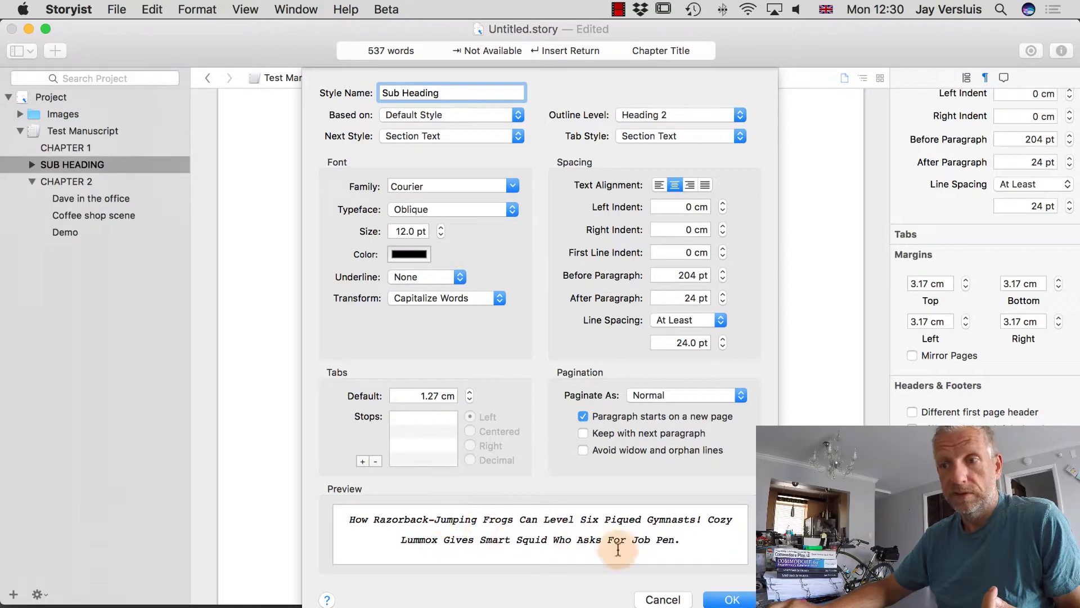
click(726, 597)
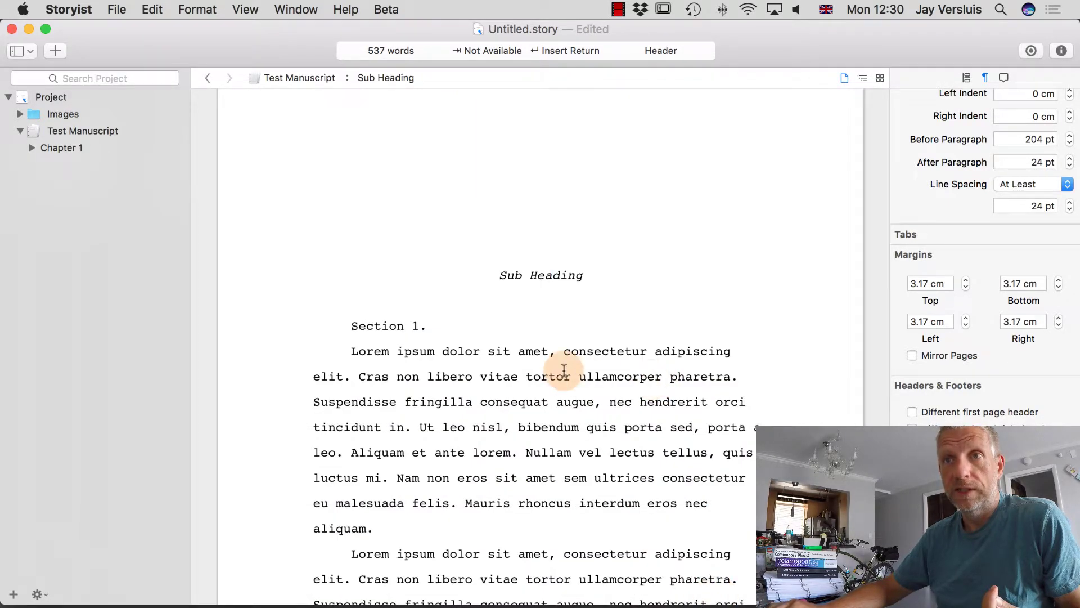
Edit the Sub Heading style with paragraph starting on a new page turned off and Paginate As set to Normal, and apply the changes
scroll(563, 370, up, 3)
scroll(563, 370, down, 4)
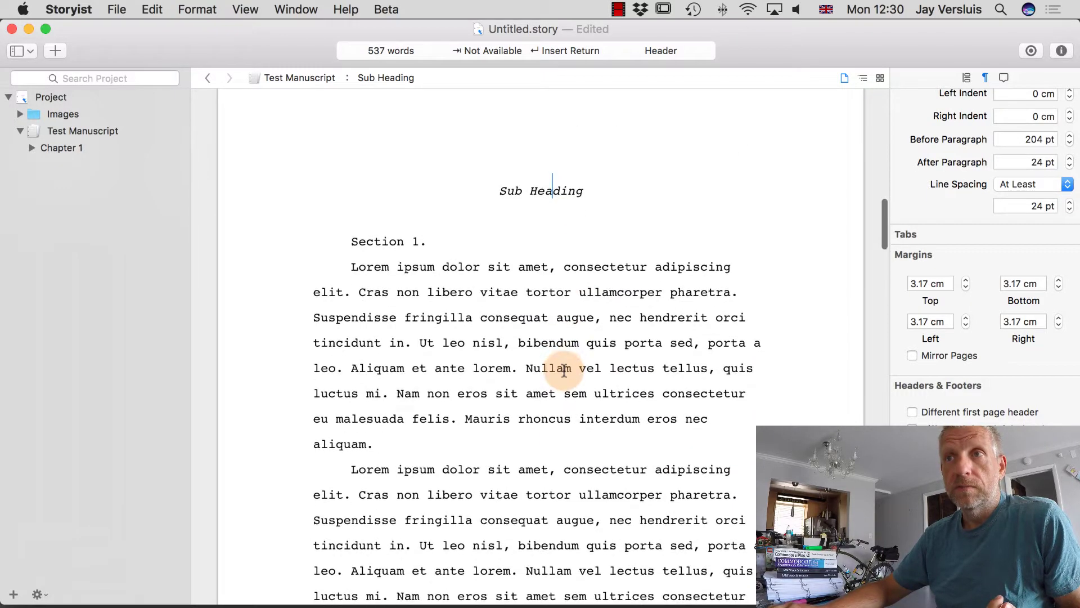
scroll(563, 368, up, 10)
scroll(562, 368, down, 2)
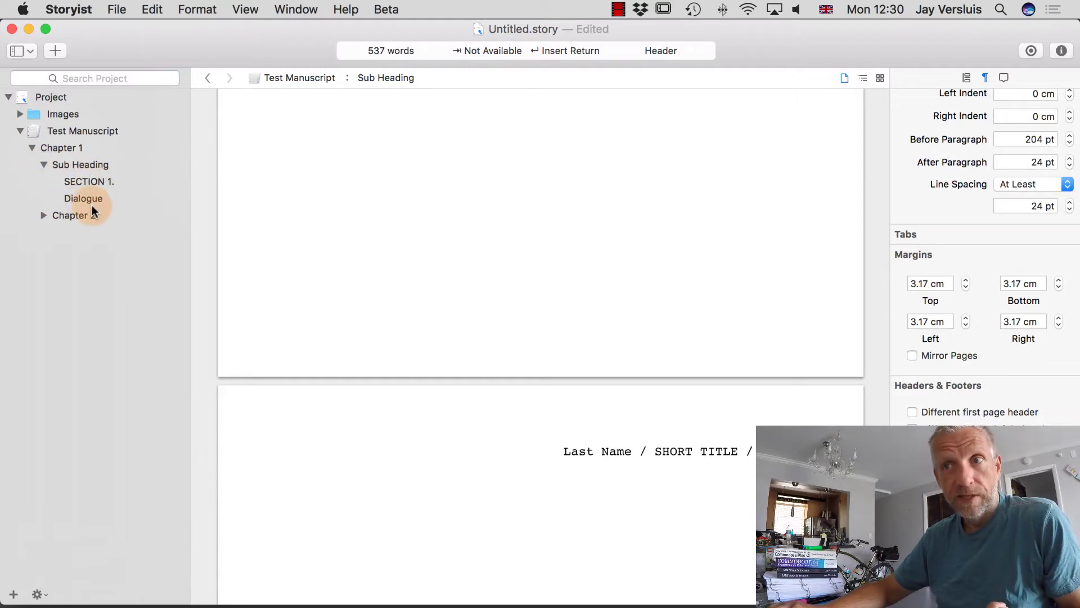
scroll(473, 344, up, 10)
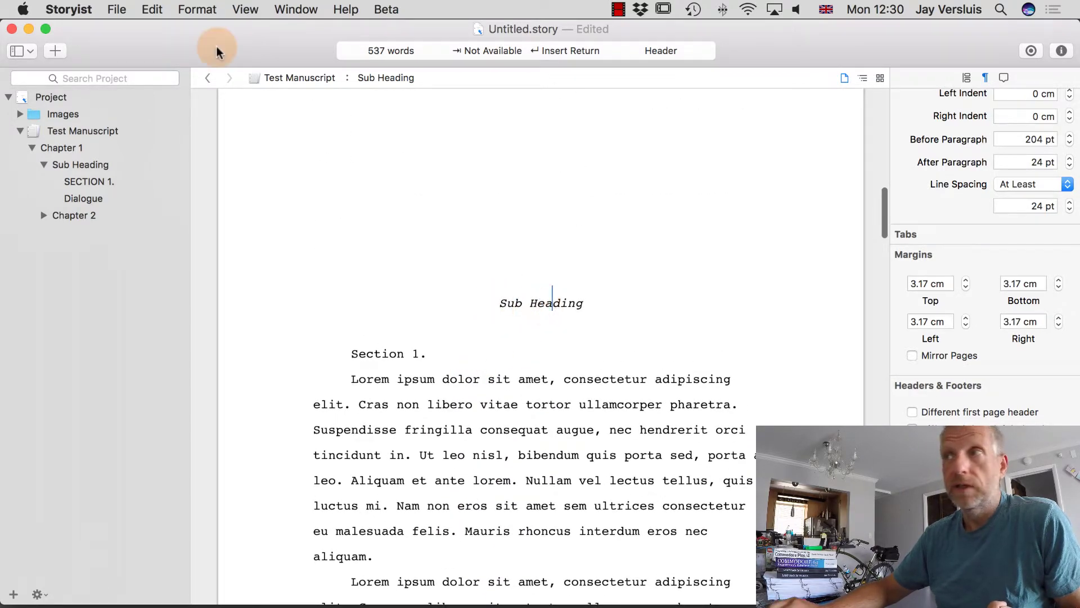
click(152, 9)
mouse_move(191, 17)
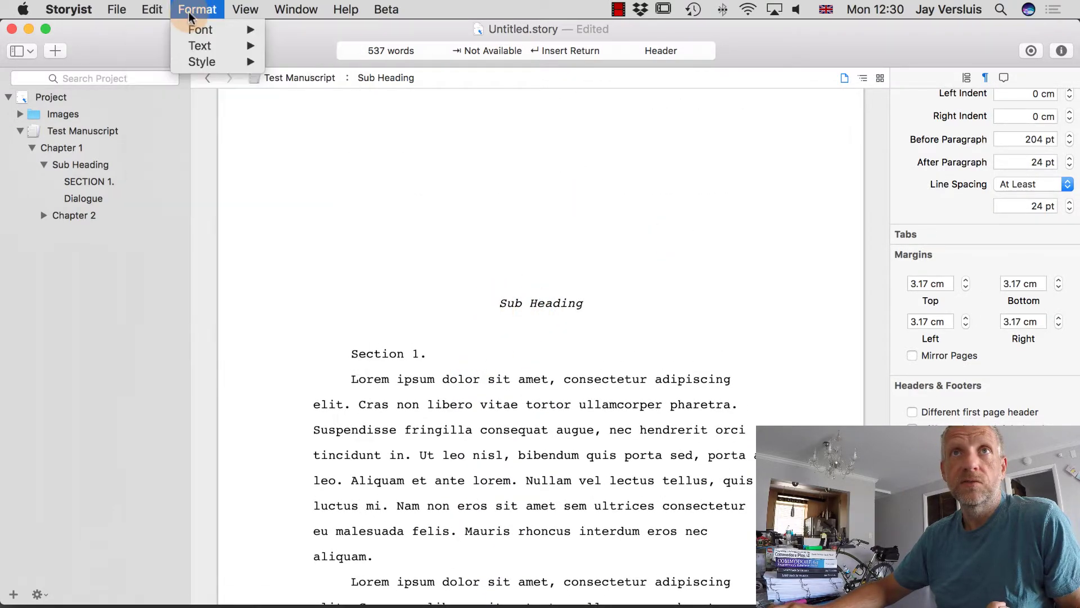
mouse_move(202, 63)
click(334, 79)
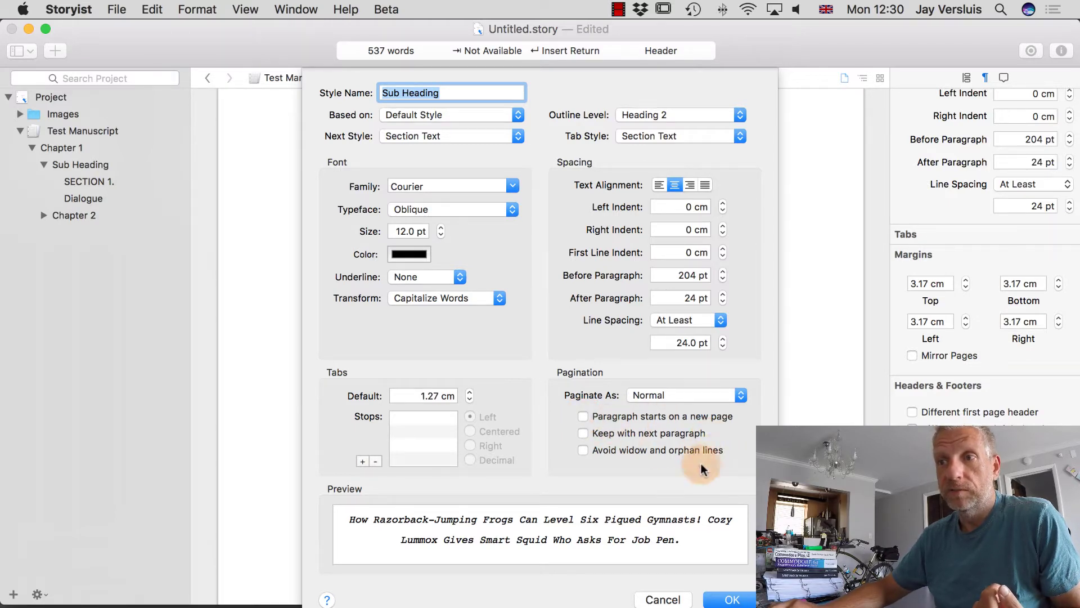
click(732, 599)
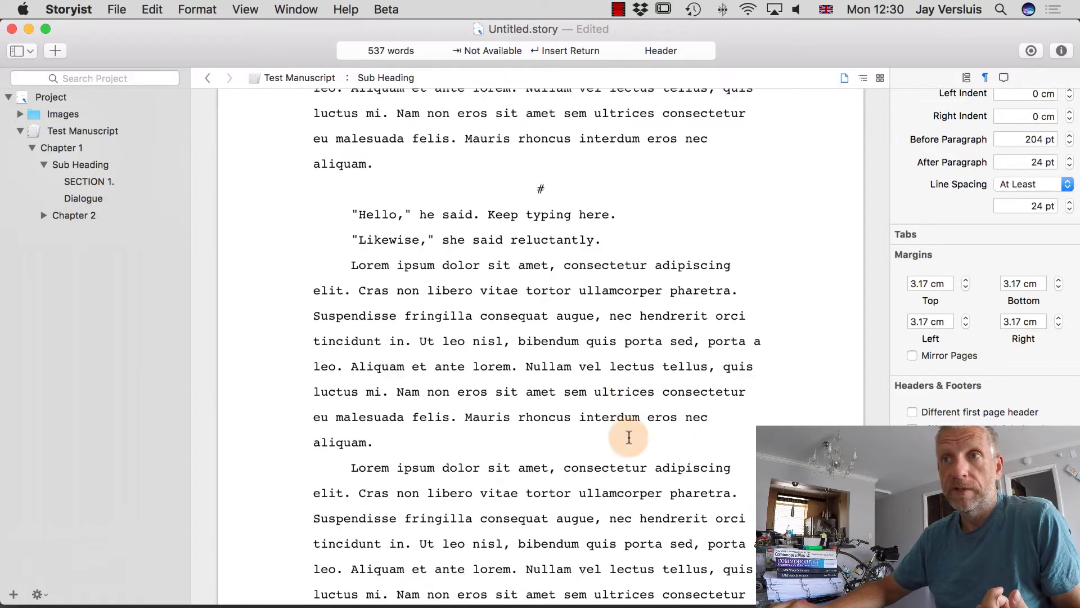
Check the Sub Heading's placement below the Chapter 1 title, and collapse and re-expand its entry in the project outline
scroll(629, 402, up, 10)
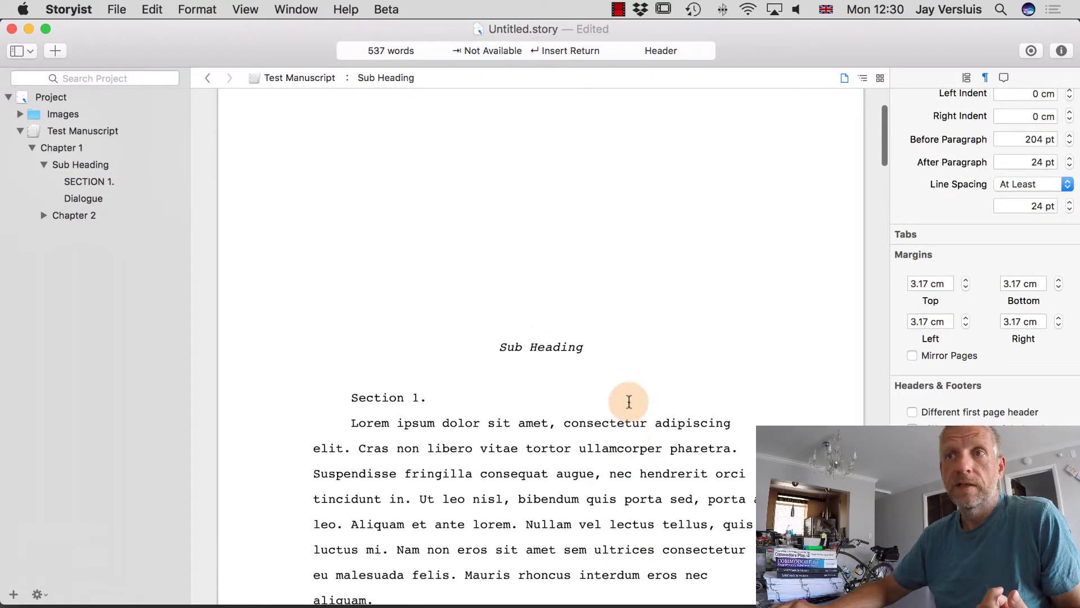
scroll(554, 349, up, 3)
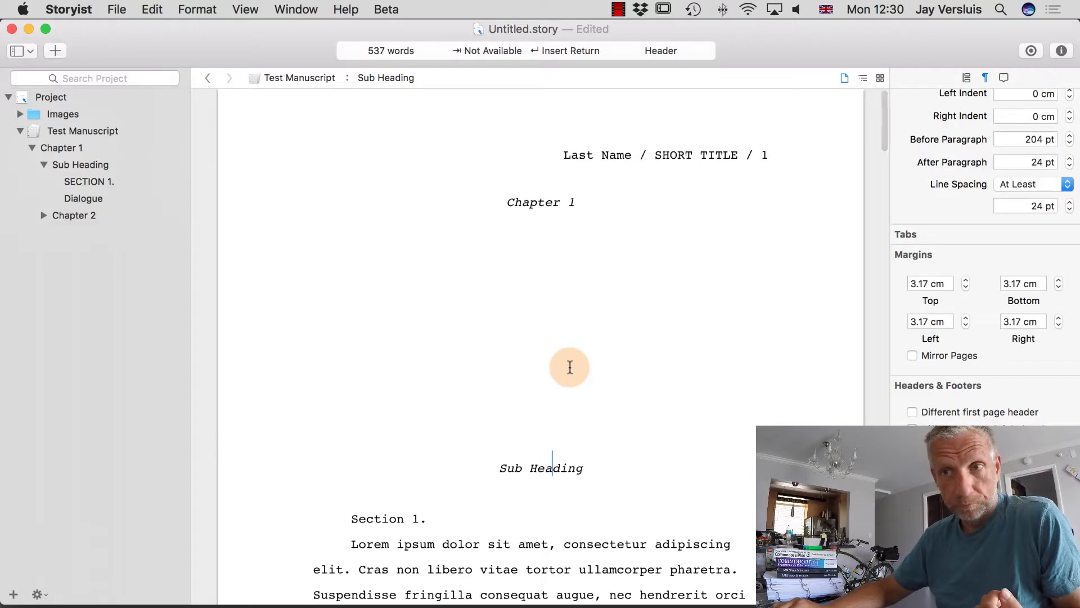
scroll(570, 367, down, 10)
scroll(570, 366, up, 4)
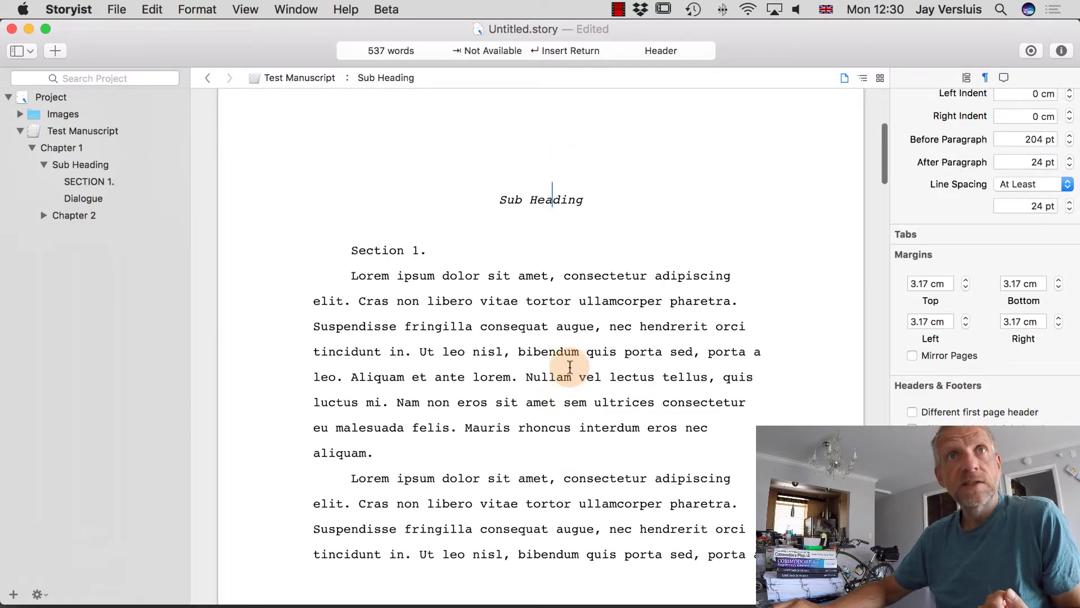
click(45, 164)
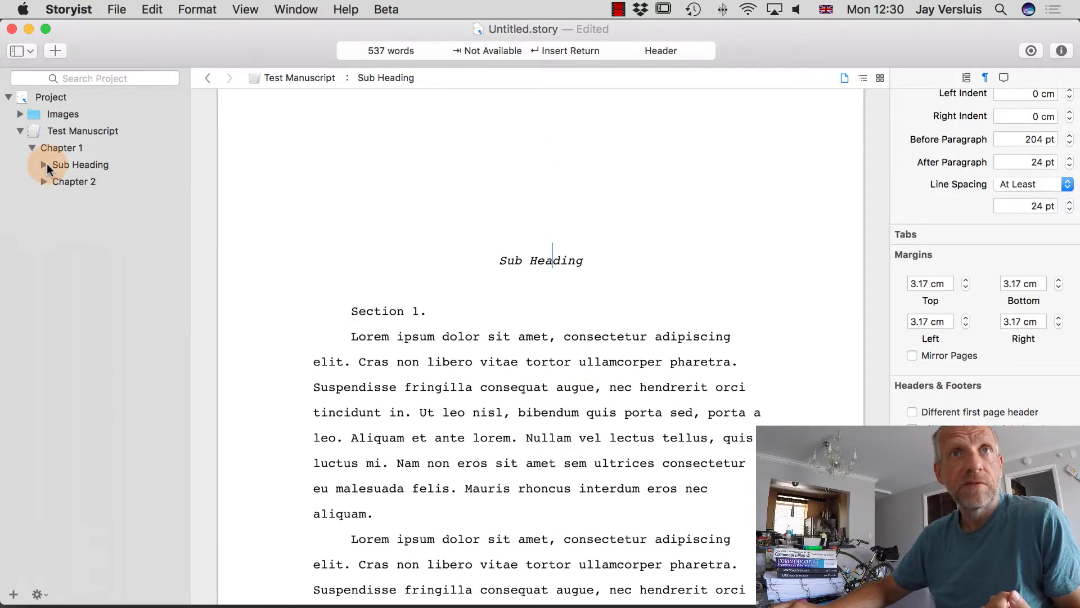
click(43, 164)
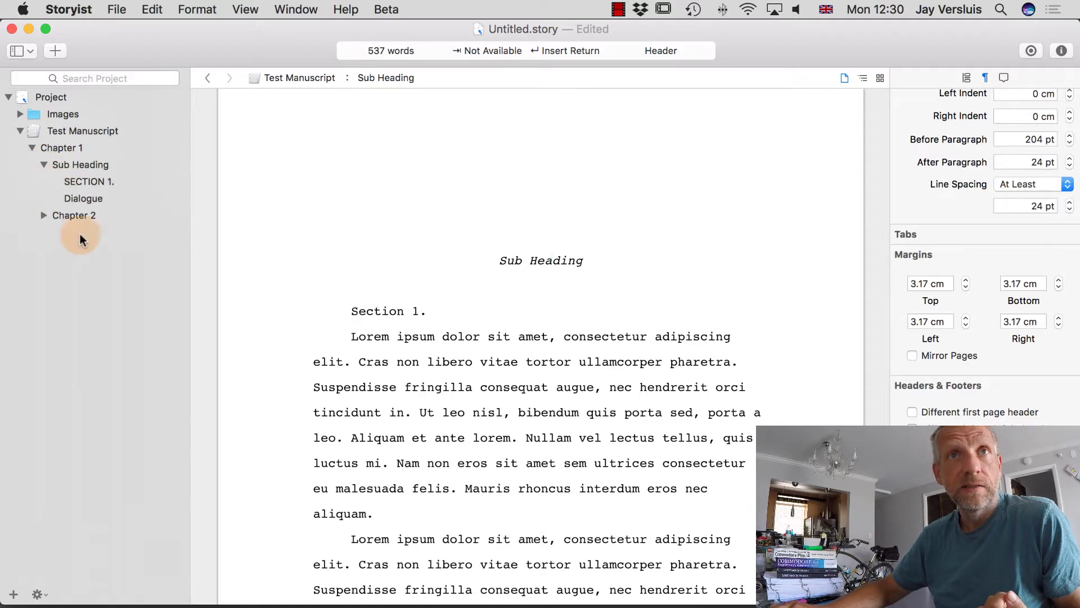